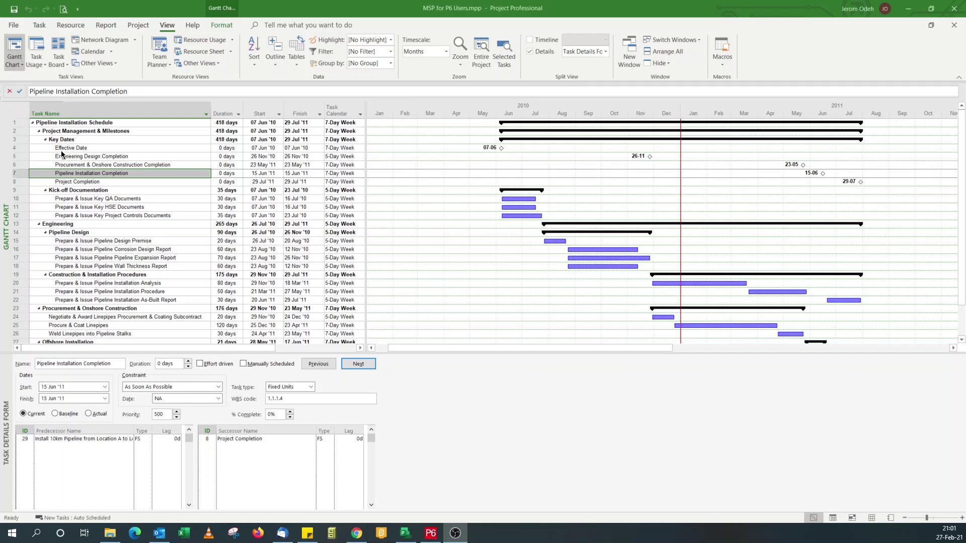
Switch to Primavera P6 to view the Sample P6 File pipeline schedule for comparison
{"action": "left_click", "coordinate": [431, 533]}
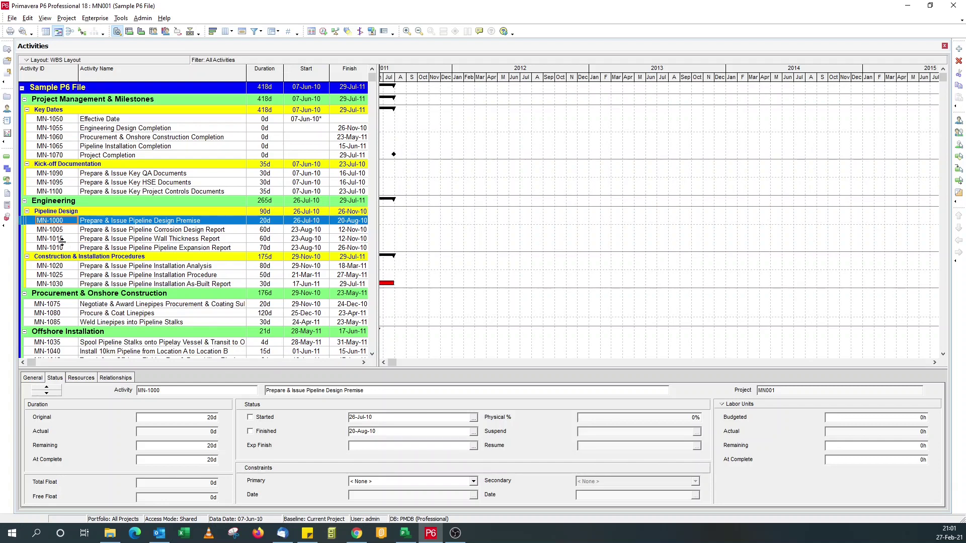
Switch back to the MSP for P6 Users.mpp Pipeline Installation Schedule in Microsoft Project
{"action": "left_click", "coordinate": [406, 533]}
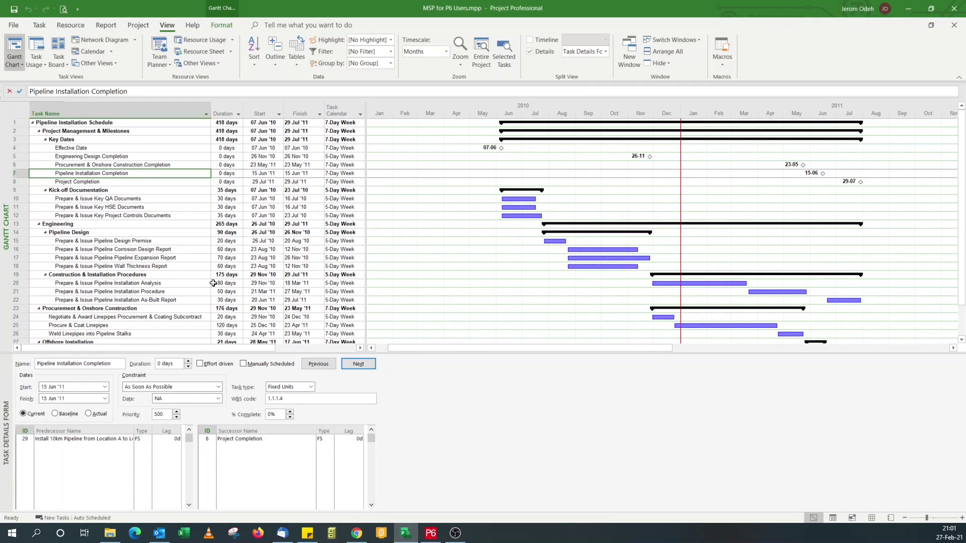
Add 1-day test tasks AA, BB and CC in rows 31–33
{"action": "scroll", "coordinate": [132, 282], "scroll_direction": "down", "scroll_amount": 4}
{"action": "left_click", "coordinate": [132, 275]}
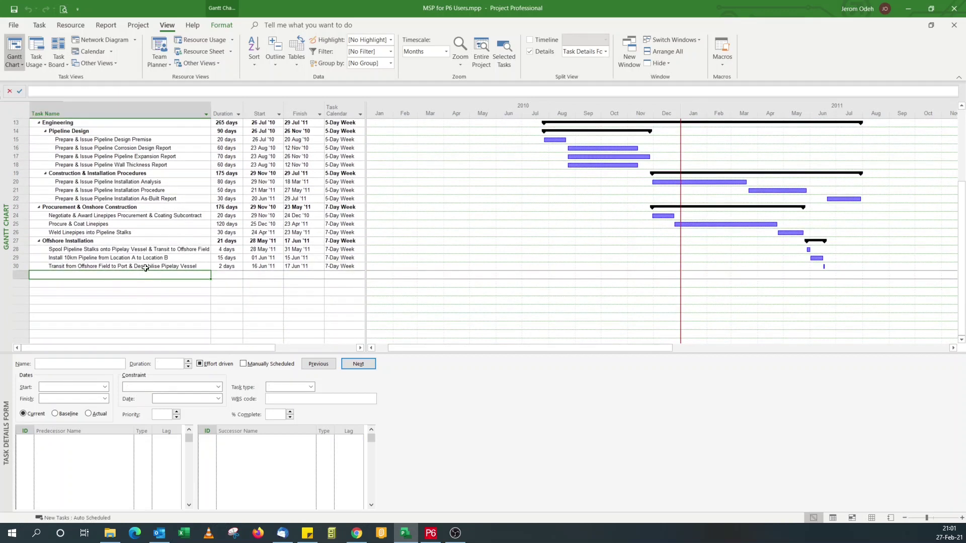
{"action": "type", "text": "AA"}
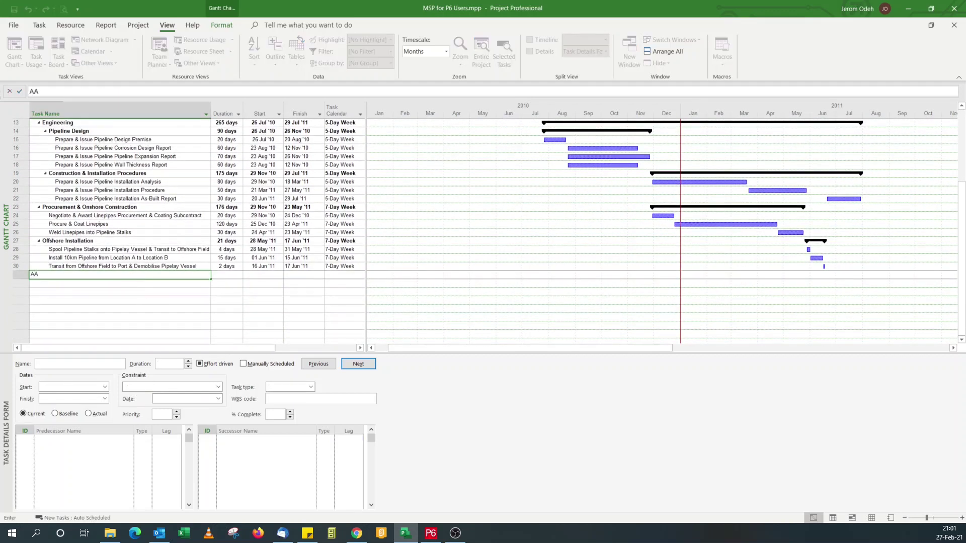
{"action": "key", "text": "Return"}
{"action": "type", "text": "BB"}
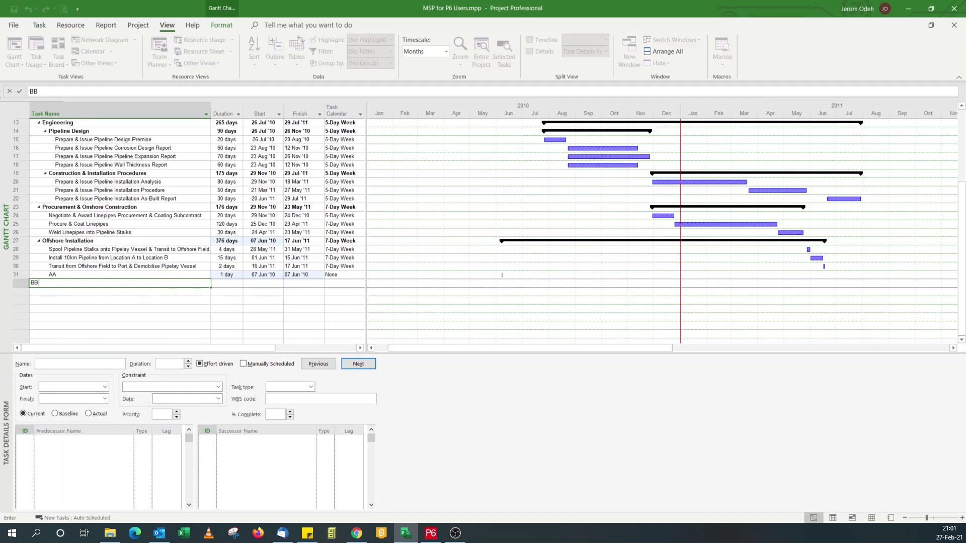
{"action": "key", "text": "Return"}
{"action": "type", "text": "CC"}
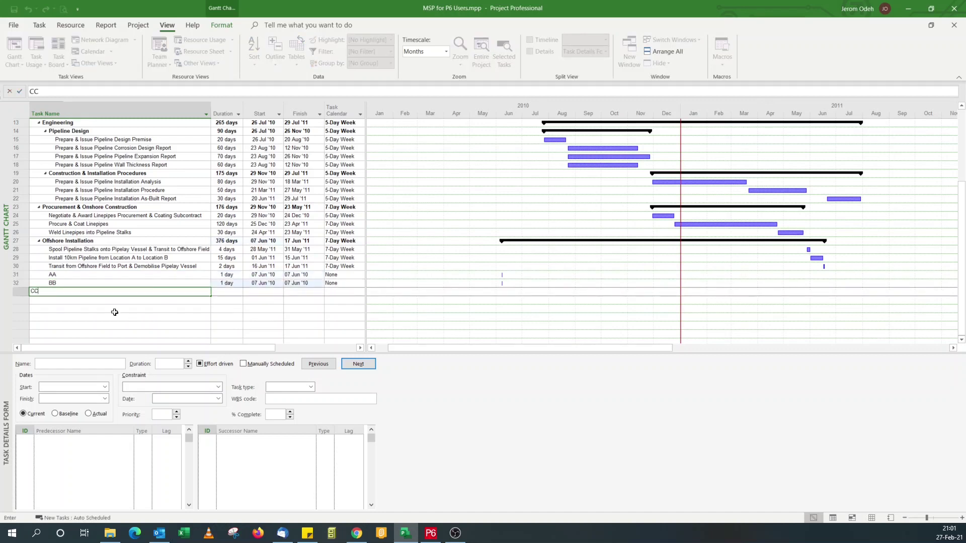
{"action": "key", "text": "Return"}
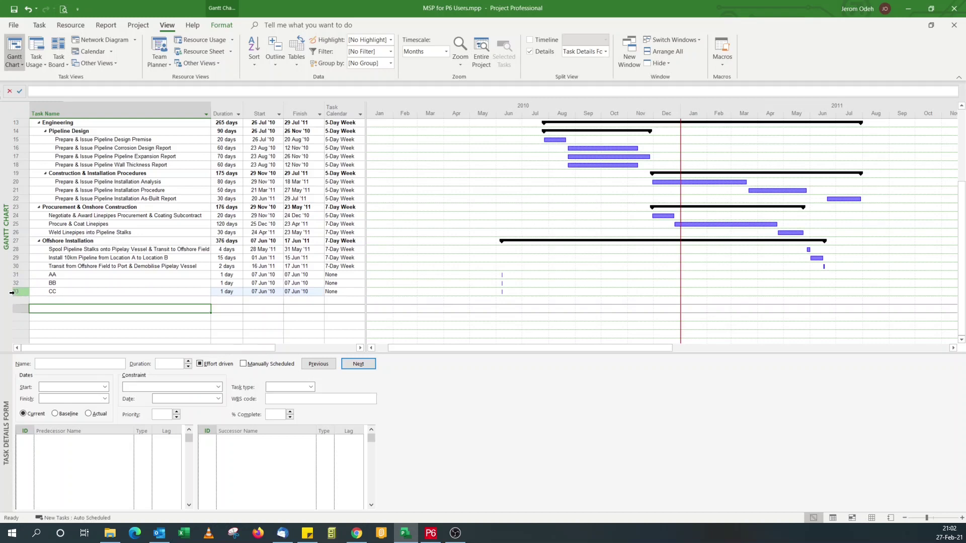
Move task CC above AA, then delete all three test tasks CC, AA and BB
{"action": "left_click", "coordinate": [12, 293]}
{"action": "left_click_drag", "start_coordinate": [12, 292], "coordinate": [17, 275]}
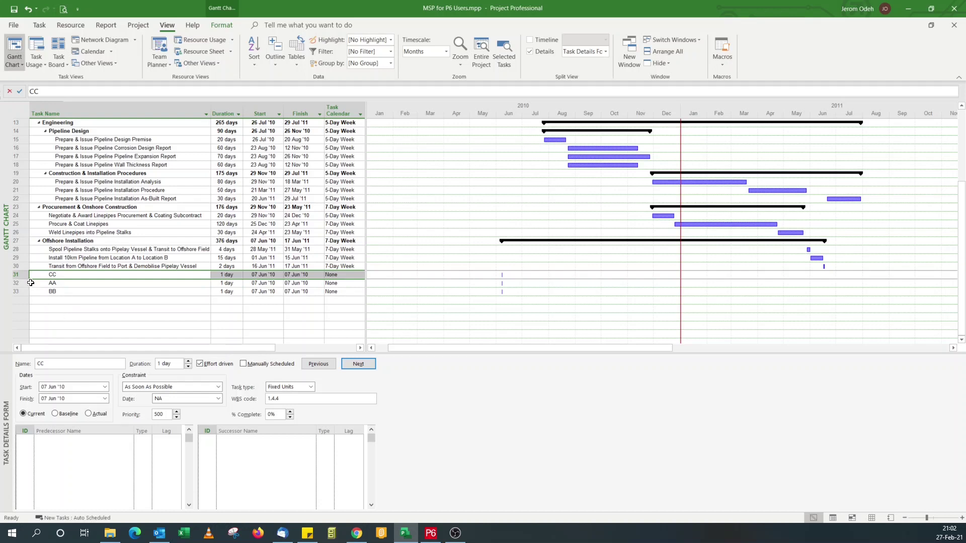
{"action": "left_click_drag", "start_coordinate": [18, 289], "coordinate": [16, 274]}
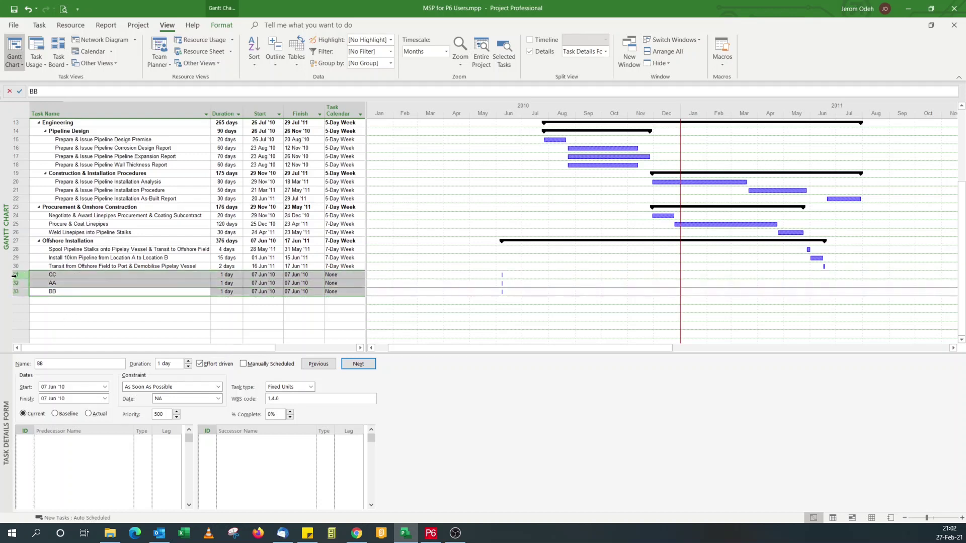
{"action": "right_click", "coordinate": [17, 274]}
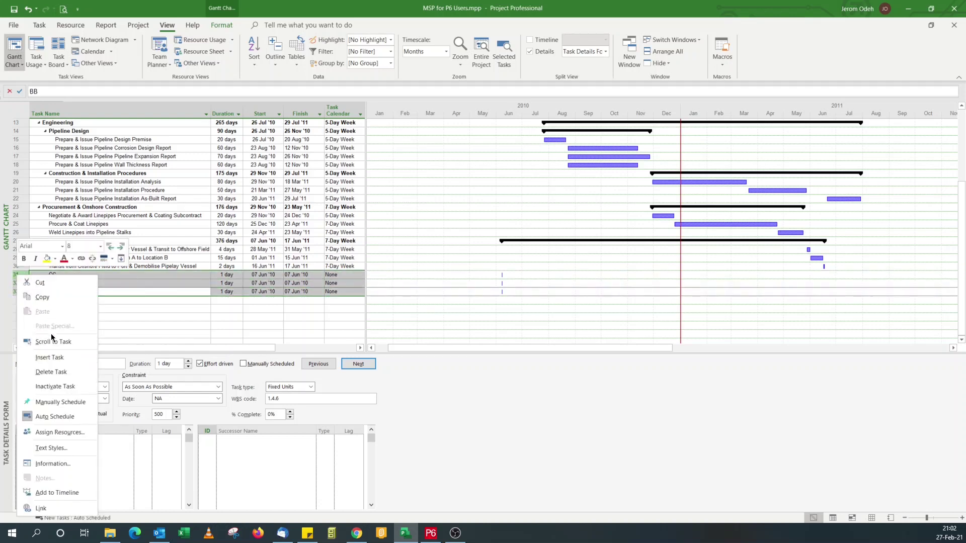
{"action": "left_click", "coordinate": [53, 373]}
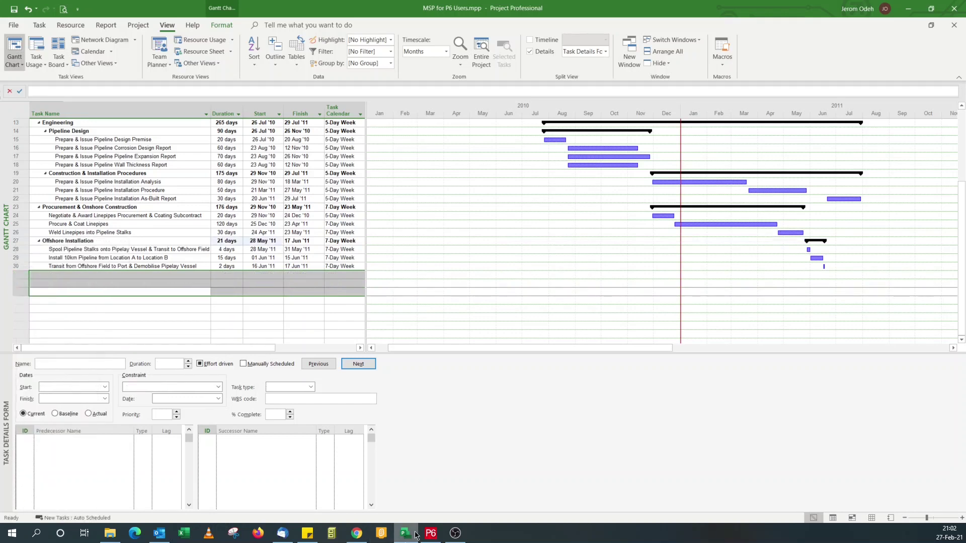
{"action": "mouse_move", "coordinate": [428, 532]}
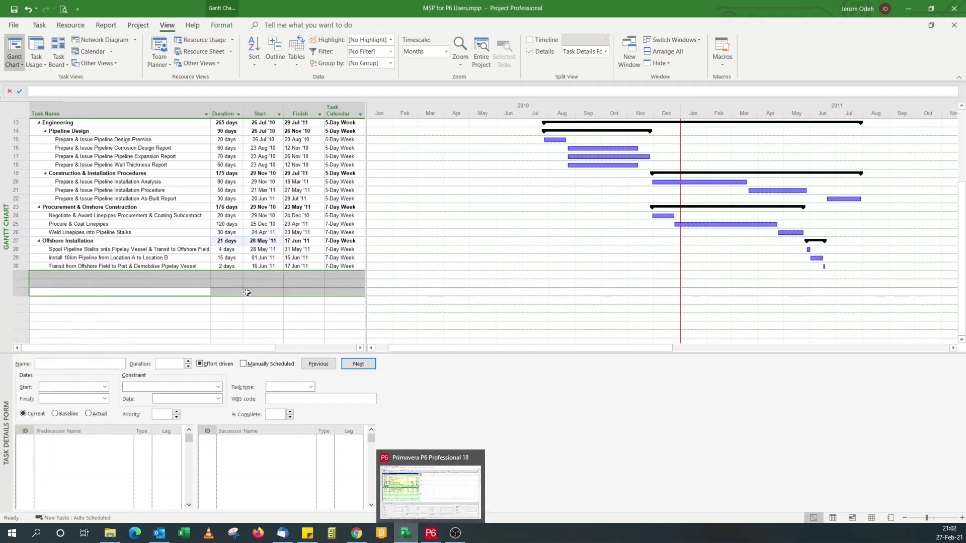
{"action": "left_click", "coordinate": [433, 533]}
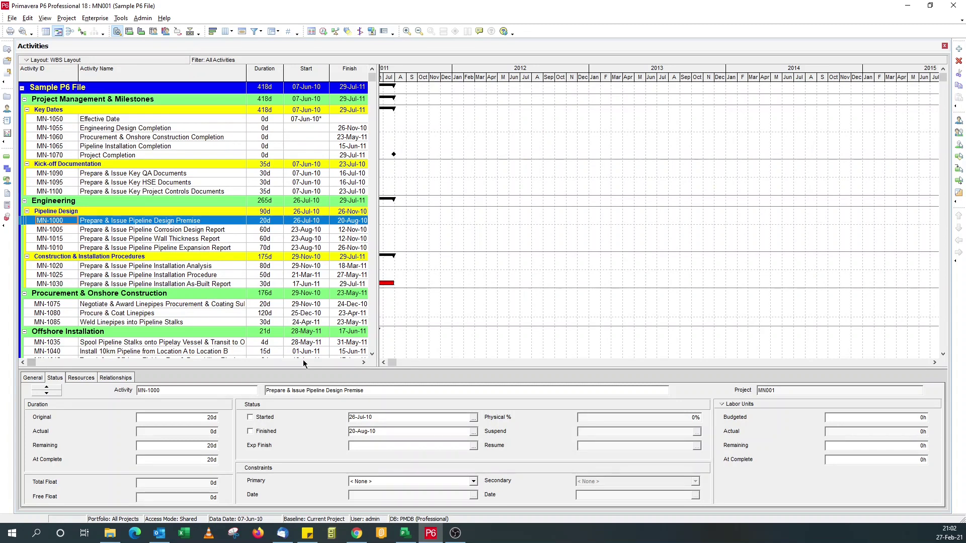
{"action": "left_click", "coordinate": [405, 533]}
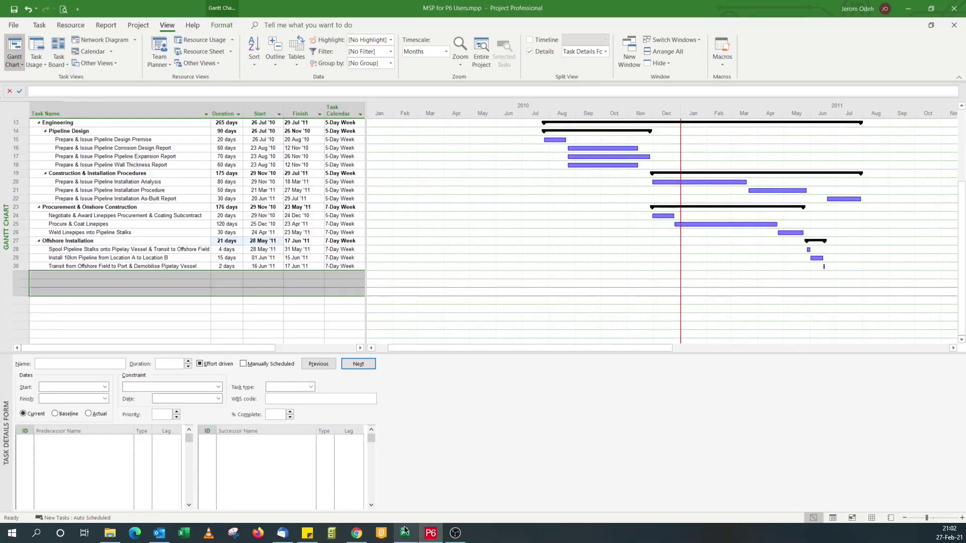
{"action": "left_click", "coordinate": [151, 241]}
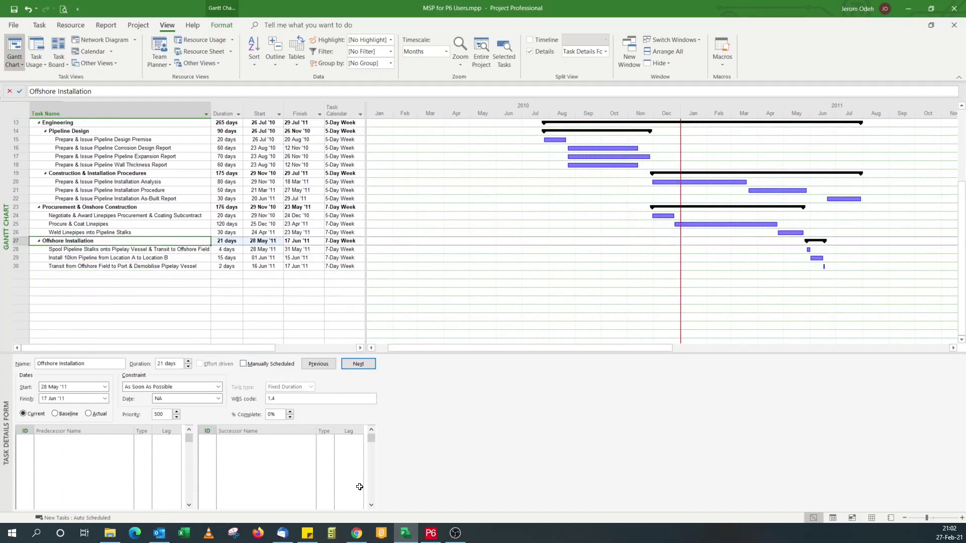
{"action": "left_click", "coordinate": [428, 532]}
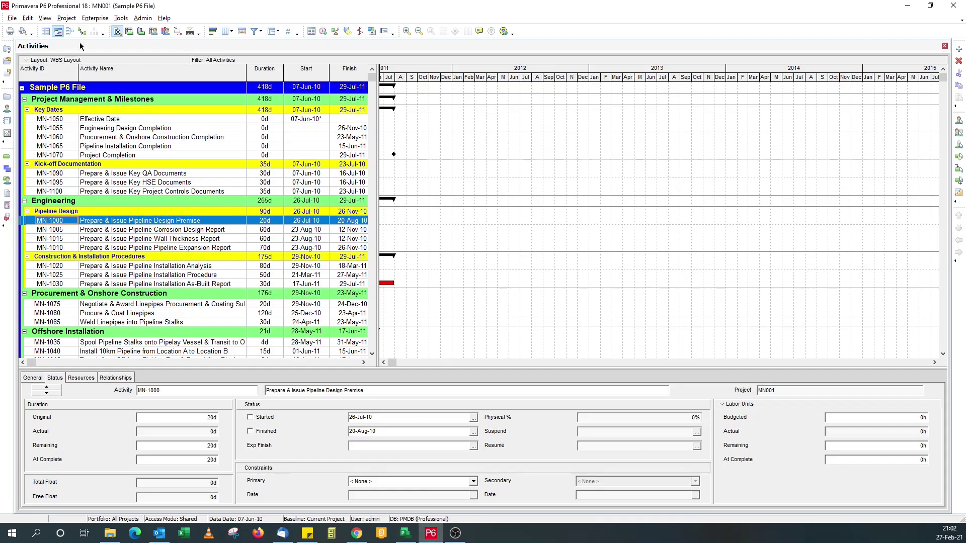
{"action": "left_click", "coordinate": [45, 18]}
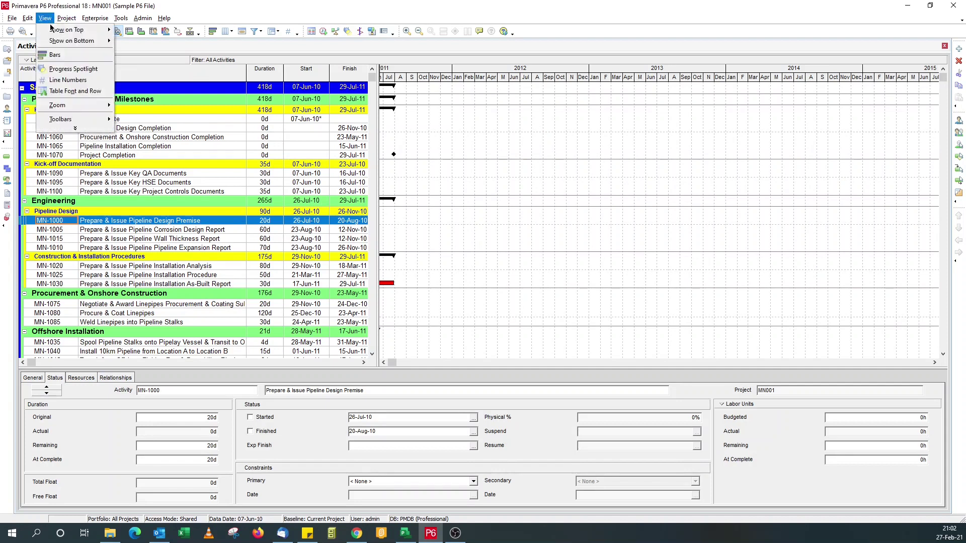
{"action": "left_click", "coordinate": [63, 81]}
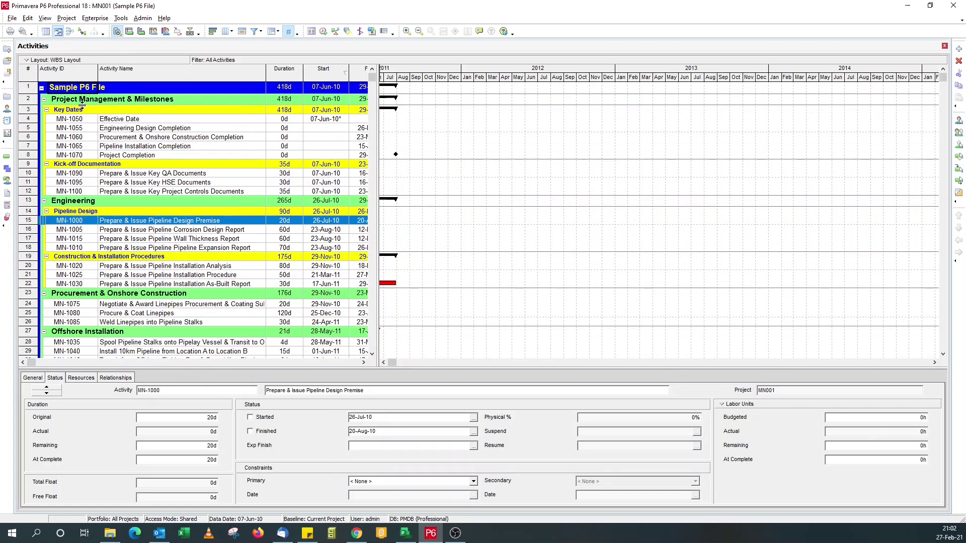
{"action": "left_click", "coordinate": [45, 18]}
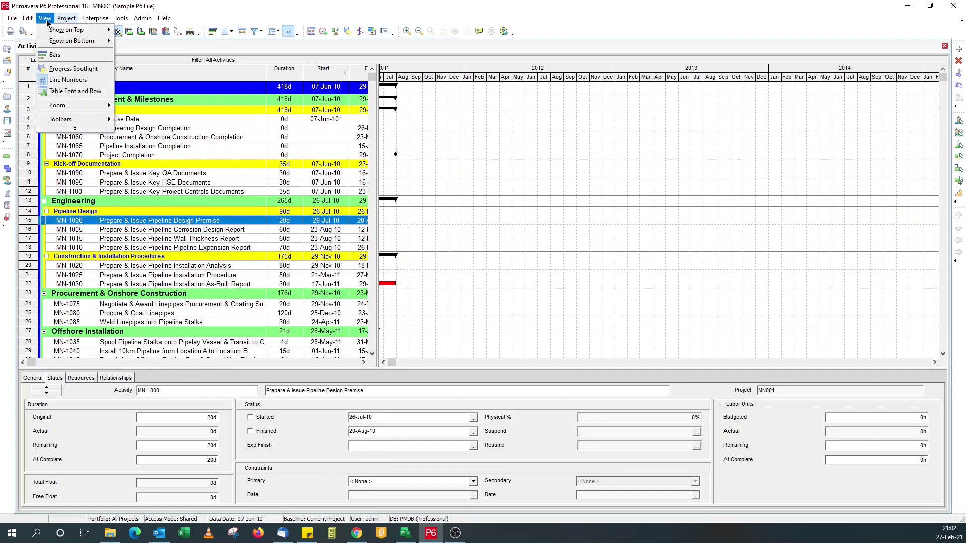
{"action": "left_click", "coordinate": [69, 81]}
{"action": "left_click", "coordinate": [405, 533]}
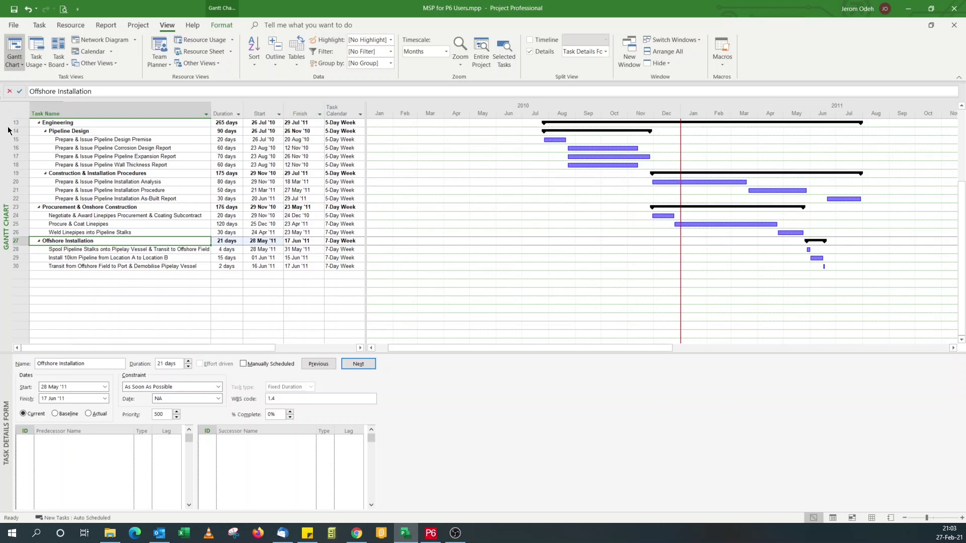
Insert a Unique ID column beside Task Name and best-fit its width
{"action": "right_click", "coordinate": [51, 111]}
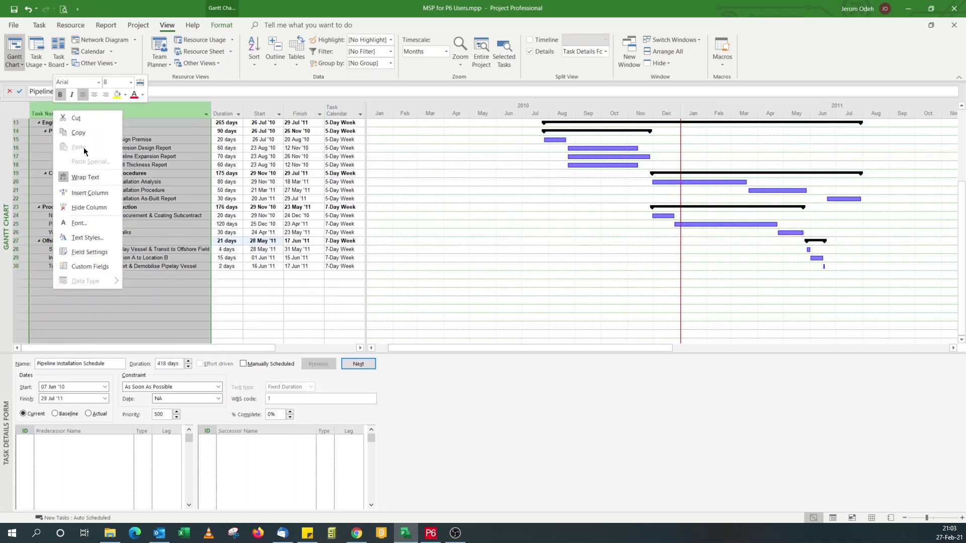
{"action": "left_click", "coordinate": [94, 198]}
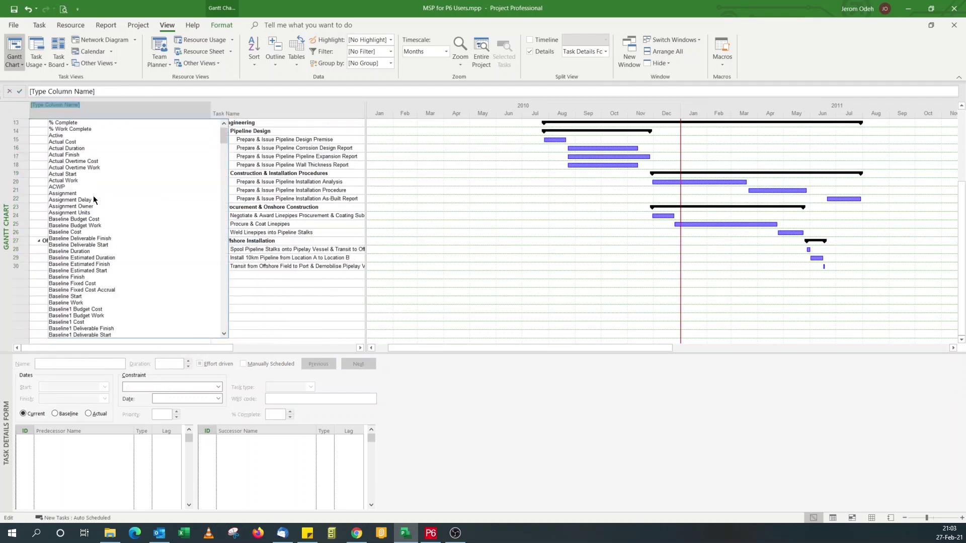
{"action": "type", "text": "uniq"}
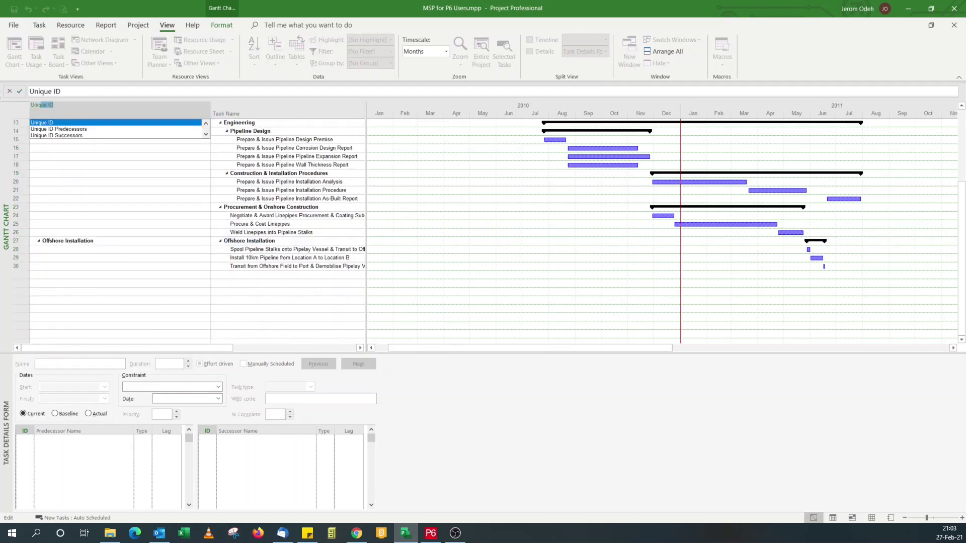
{"action": "left_click", "coordinate": [48, 123]}
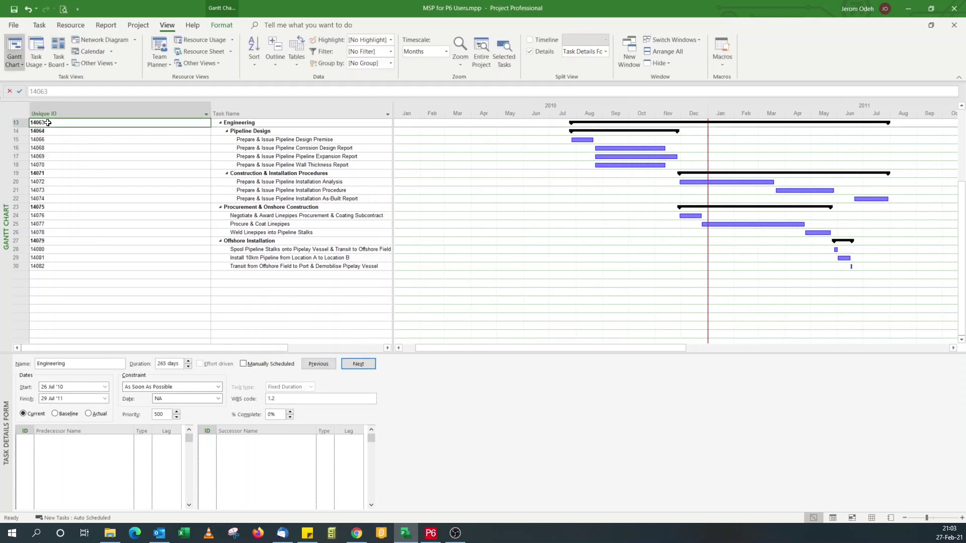
{"action": "left_click", "coordinate": [209, 108]}
{"action": "double_click", "coordinate": [211, 107]}
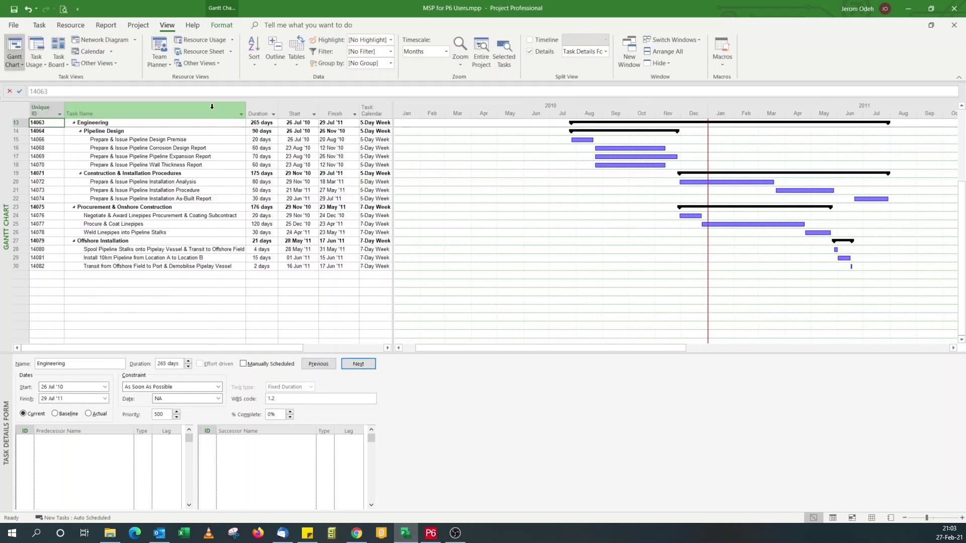
{"action": "scroll", "coordinate": [148, 190], "scroll_direction": "up", "scroll_amount": 4}
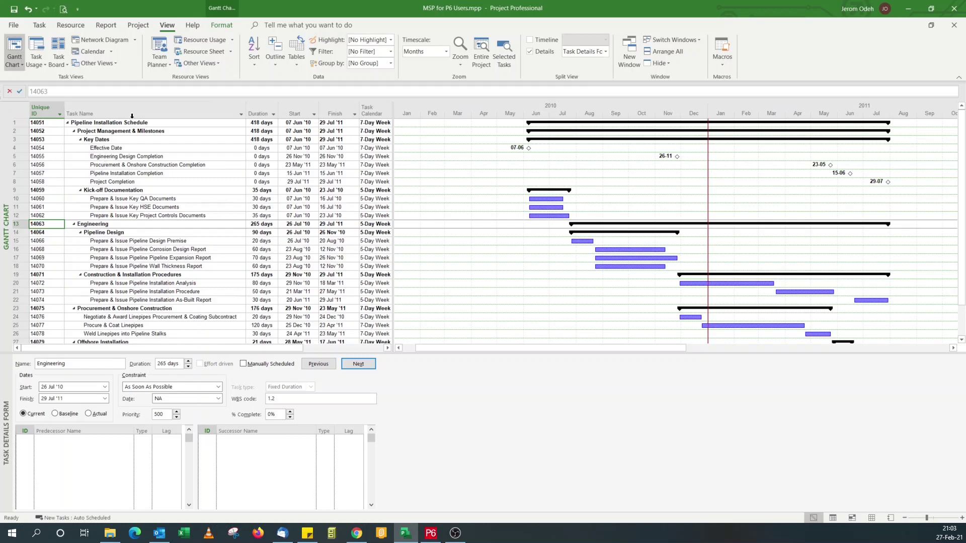
Insert a narrow Text1 column before Task Name and widen the Gantt chart pane
{"action": "right_click", "coordinate": [87, 107]}
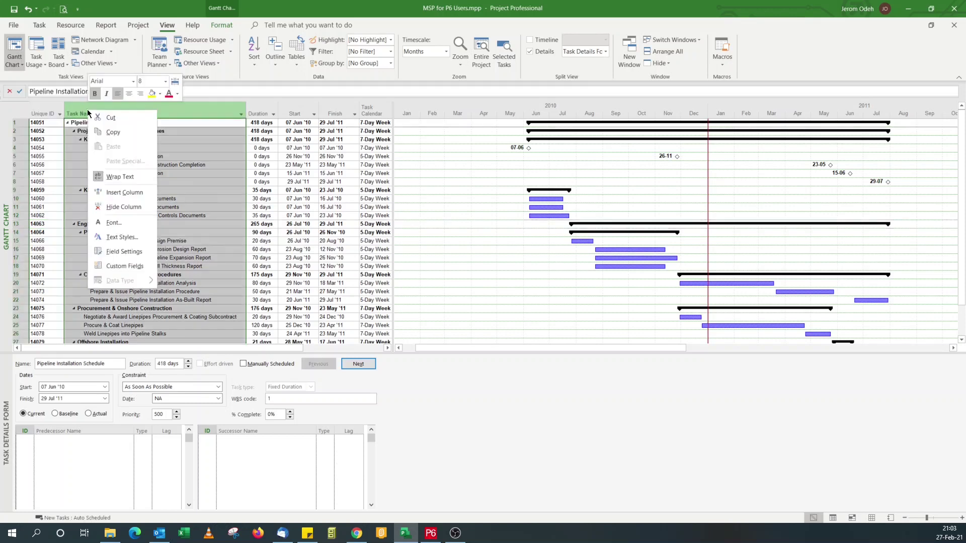
{"action": "left_click", "coordinate": [123, 194]}
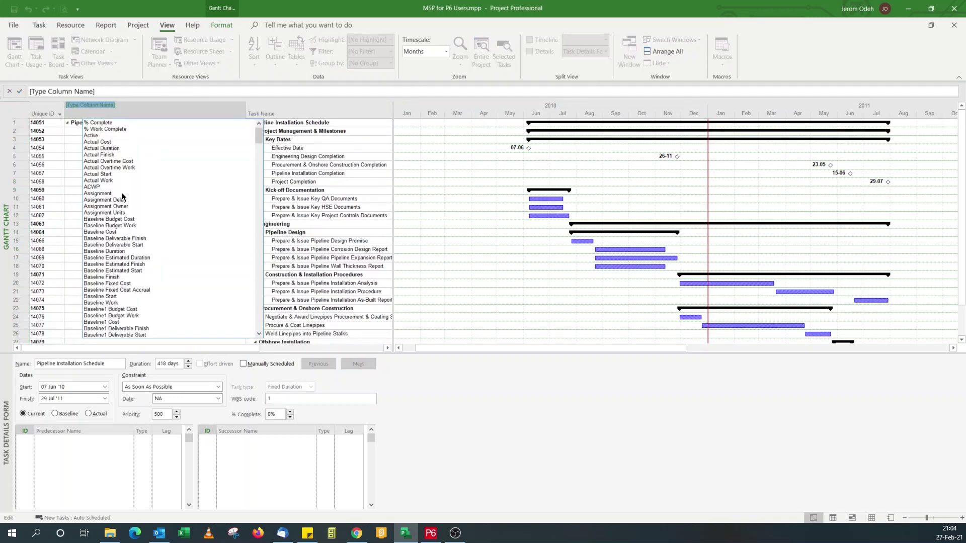
{"action": "type", "text": "Text1"}
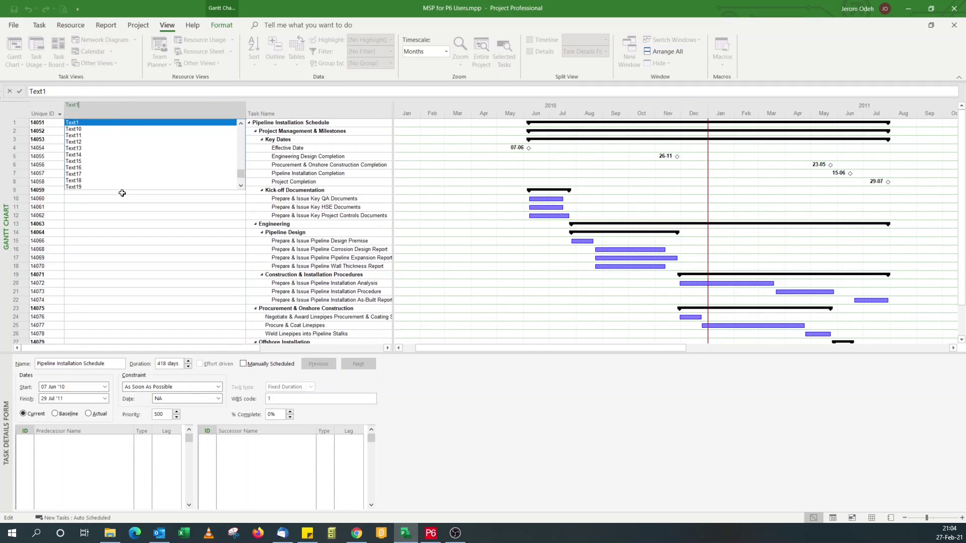
{"action": "left_click", "coordinate": [96, 123]}
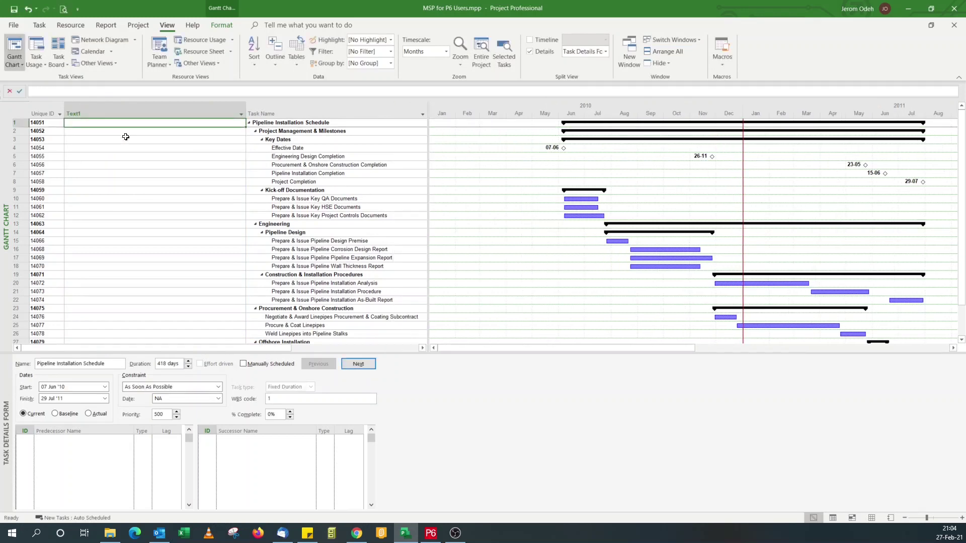
{"action": "left_click_drag", "start_coordinate": [246, 113], "coordinate": [96, 122]}
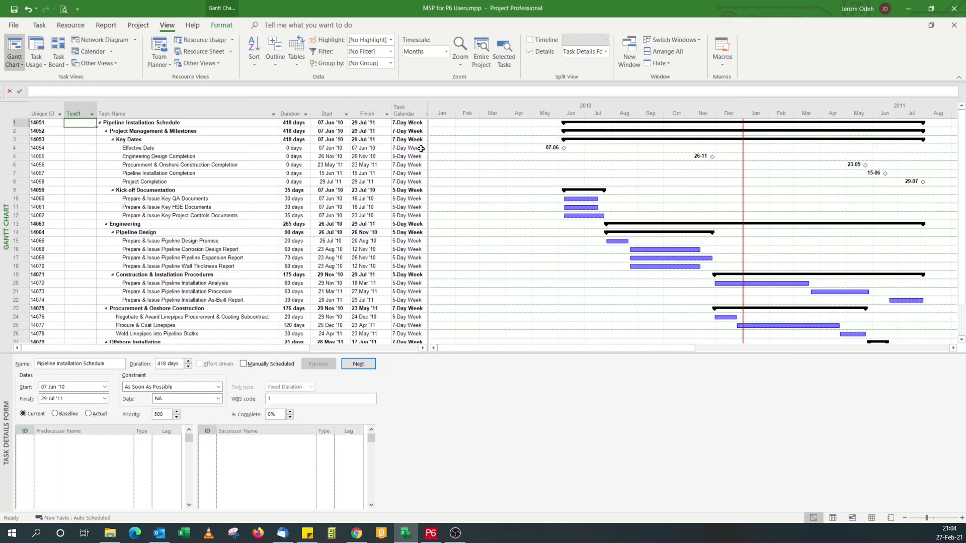
{"action": "left_click_drag", "start_coordinate": [428, 149], "coordinate": [394, 159]}
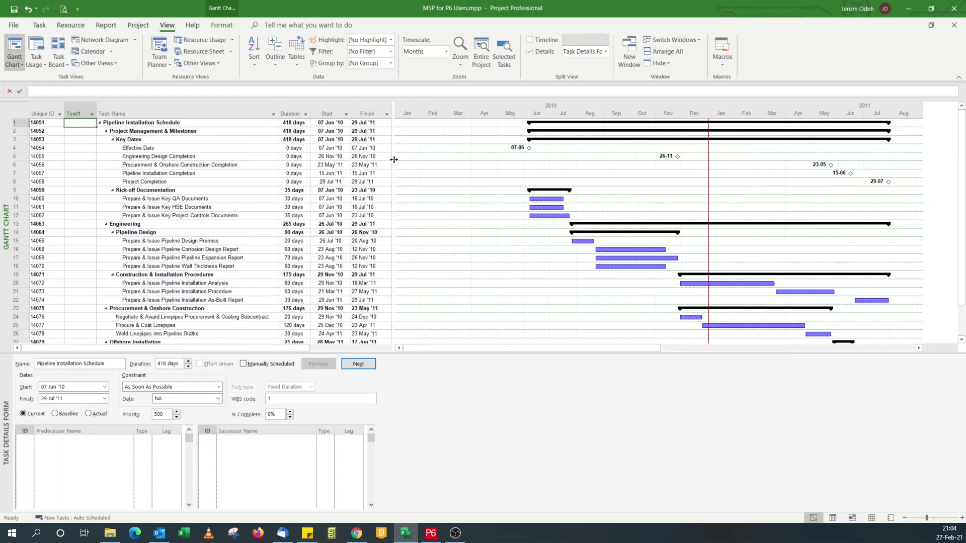
{"action": "left_click", "coordinate": [79, 139]}
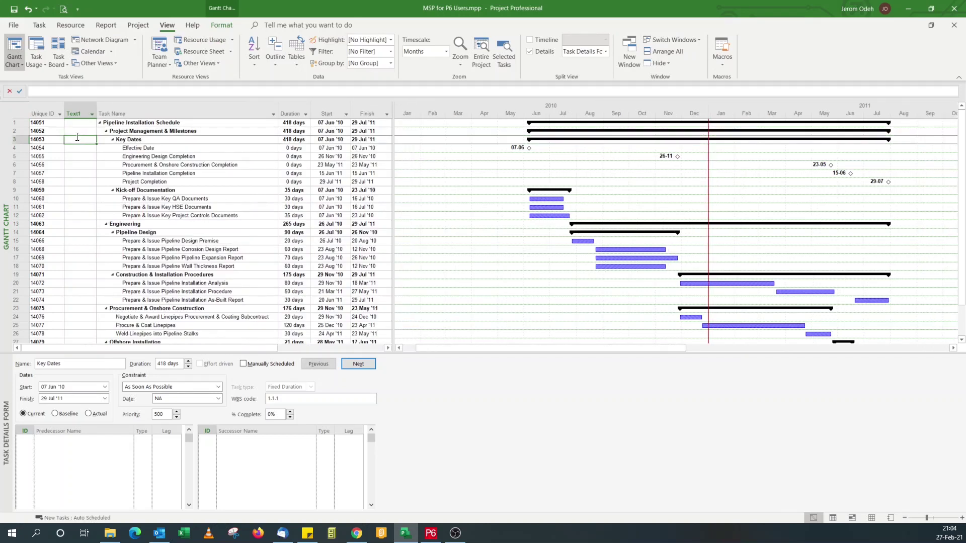
Rename the Text1 custom field to 'Activity ID' in Custom Fields
{"action": "left_click", "coordinate": [221, 25]}
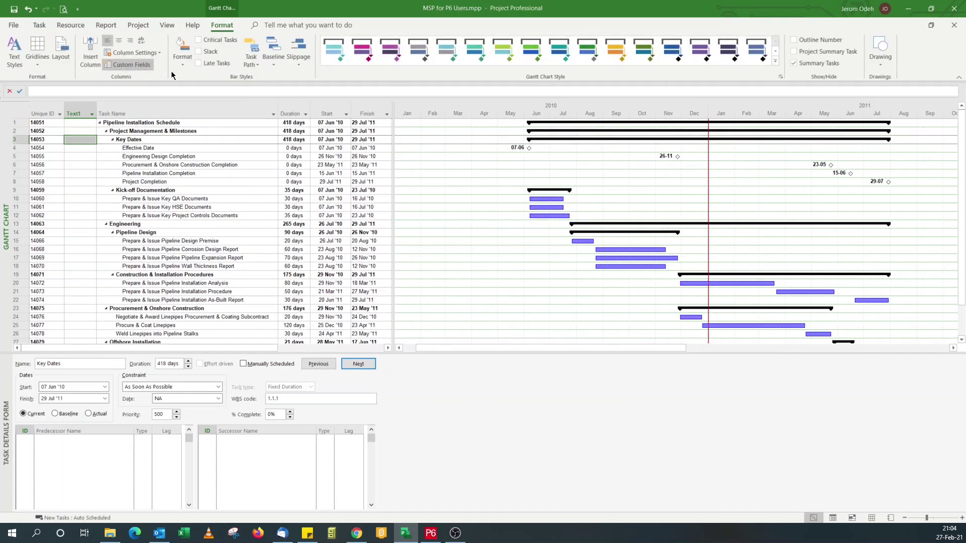
{"action": "left_click", "coordinate": [128, 64]}
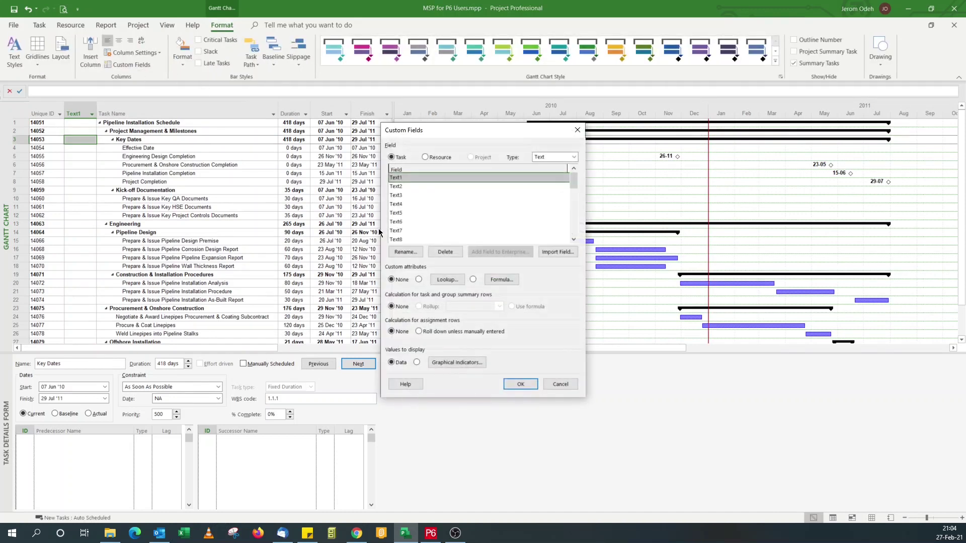
{"action": "left_click", "coordinate": [405, 252]}
{"action": "type", "text": "Act"}
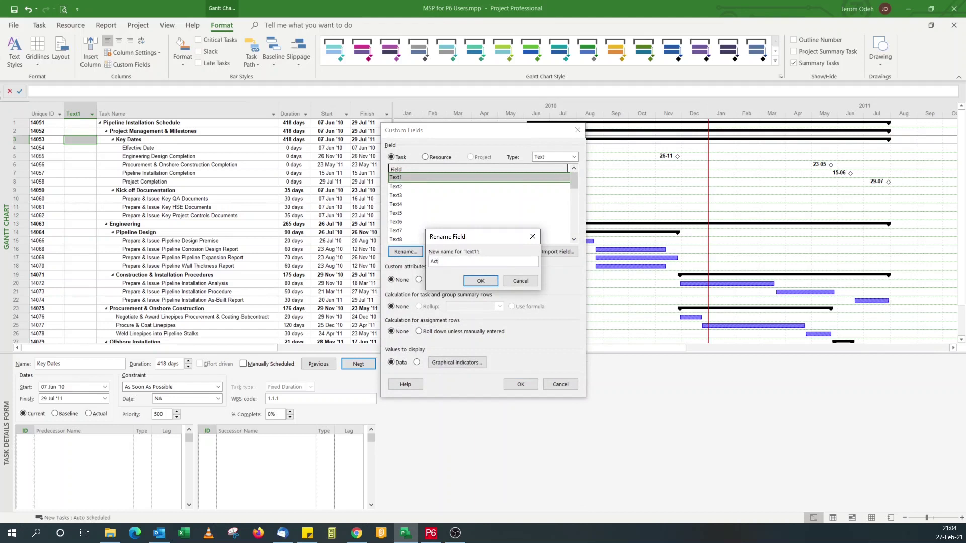
{"action": "type", "text": "ivity ID"}
{"action": "left_click", "coordinate": [485, 282]}
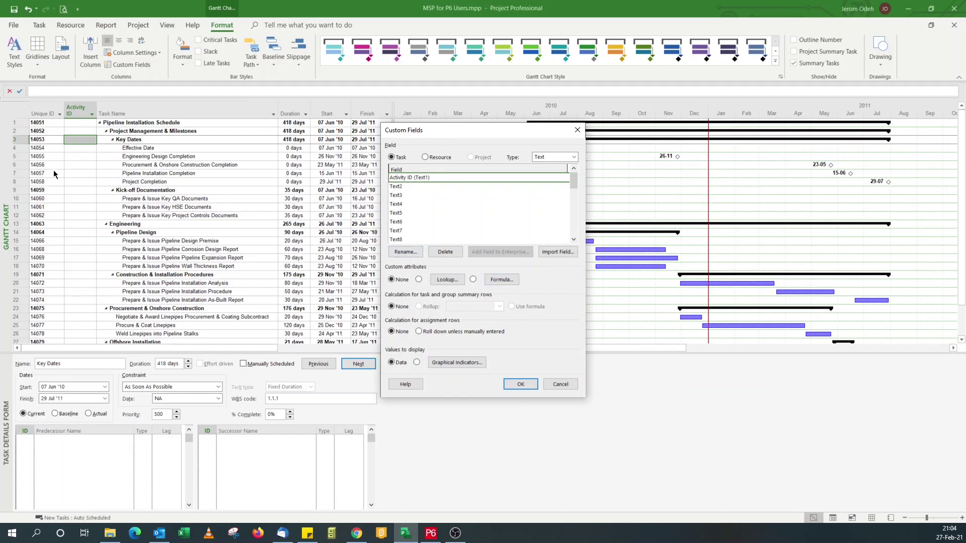
Open the Activity ID formula editor, then view the MN activity IDs in Primavera P6
{"action": "left_click", "coordinate": [506, 280]}
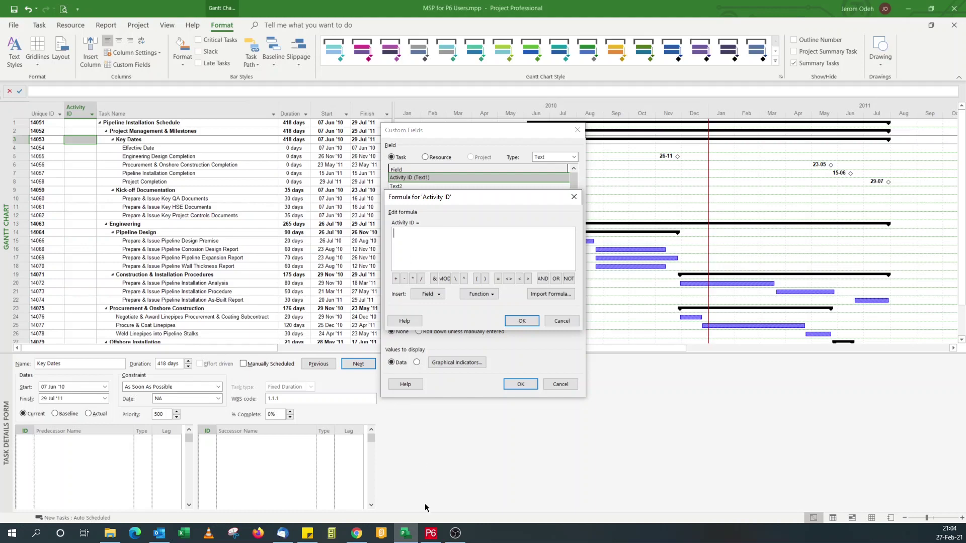
{"action": "left_click", "coordinate": [431, 533]}
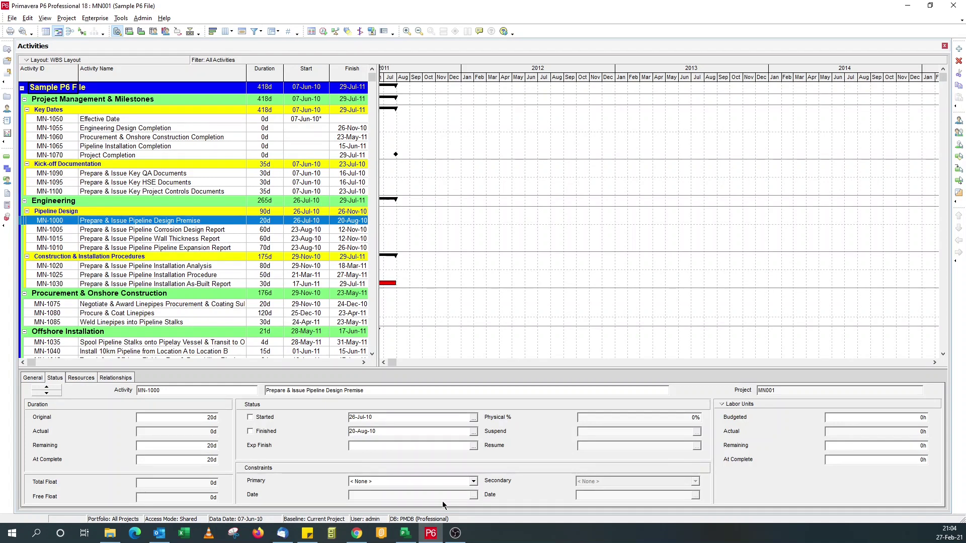
{"action": "left_click", "coordinate": [454, 538]}
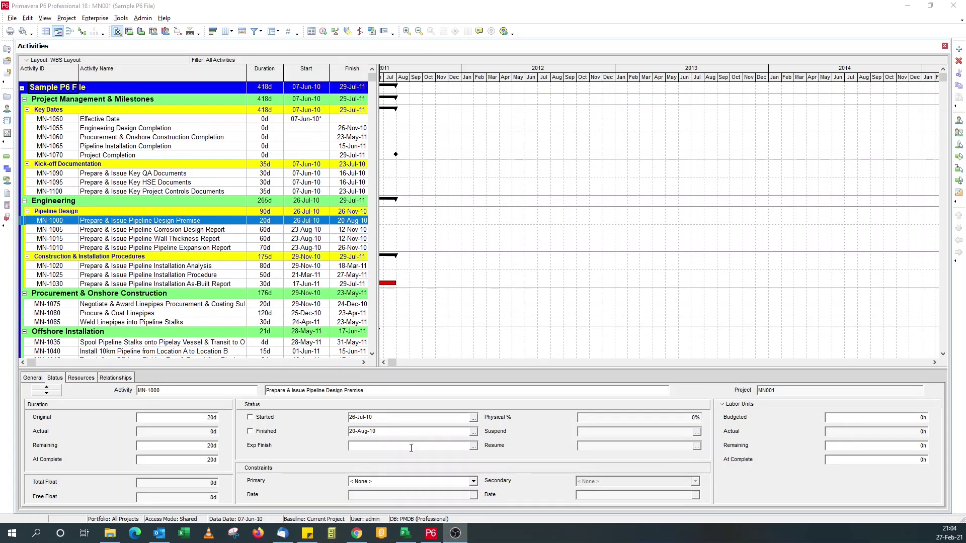
Return to the blank Activity ID formula editor, browsing the function list without inserting anything
{"action": "left_click", "coordinate": [405, 534]}
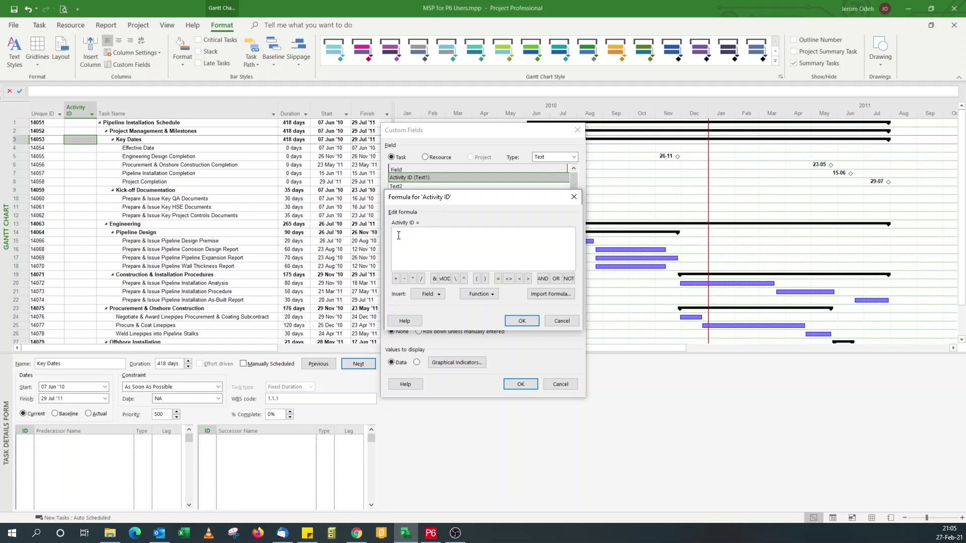
{"action": "left_click", "coordinate": [492, 295]}
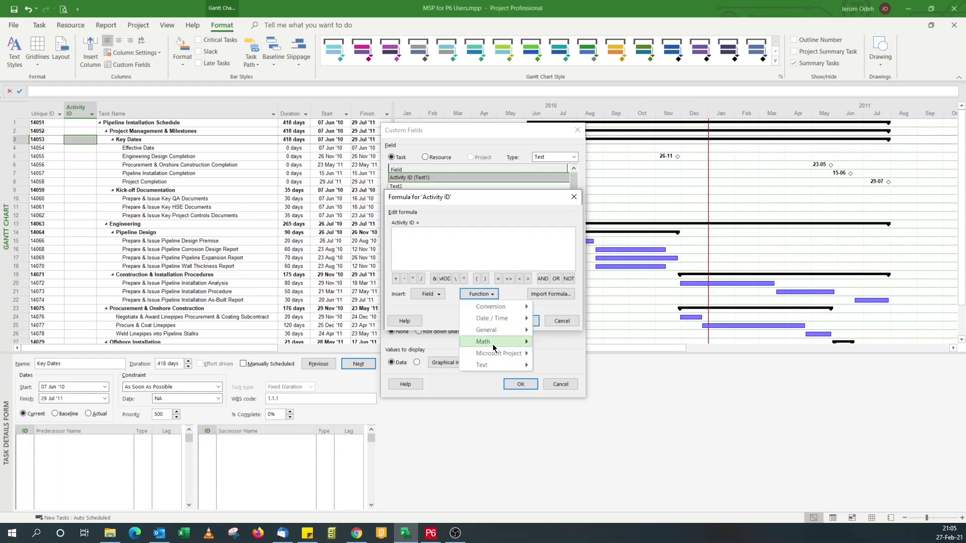
{"action": "mouse_move", "coordinate": [501, 329]}
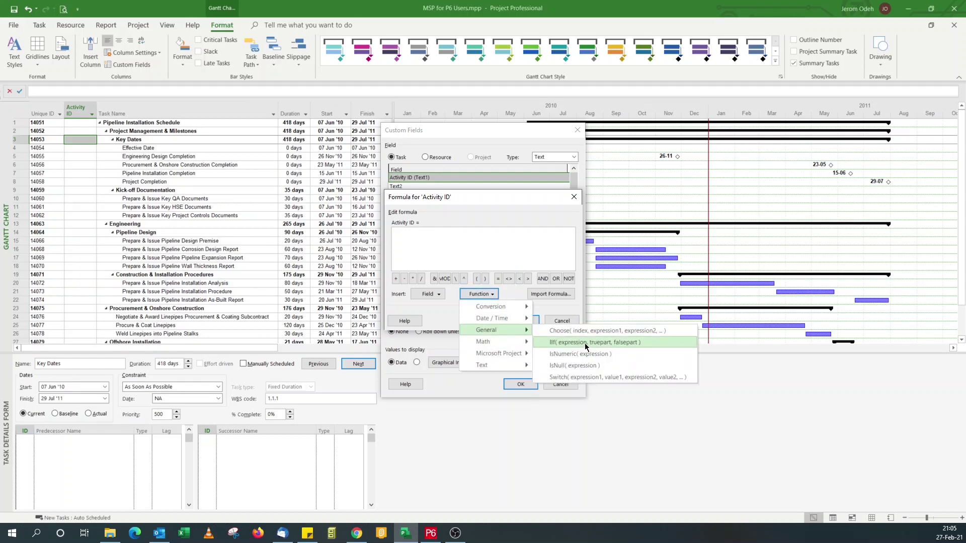
{"action": "left_click", "coordinate": [472, 238]}
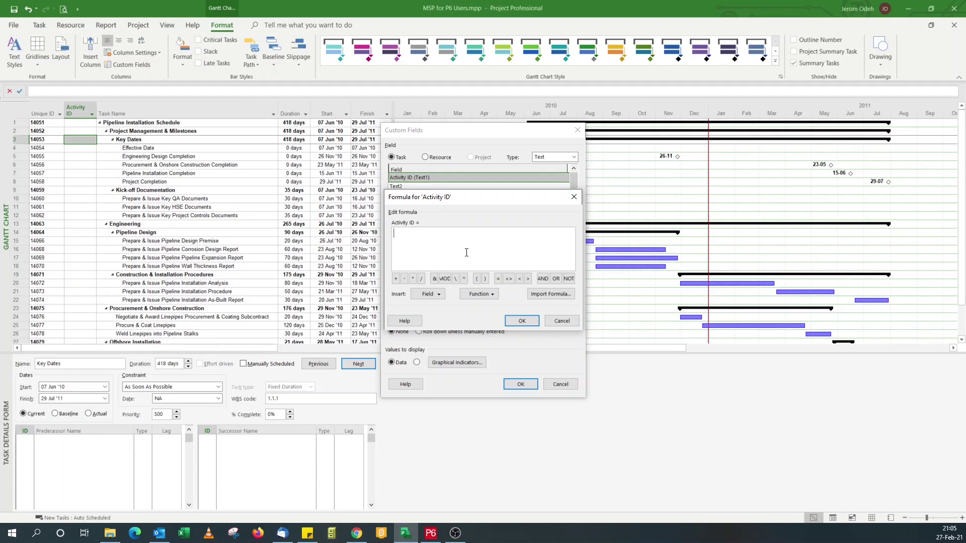
Enter the formula "MN-" & [Unique ID] for Activity ID and confirm it
{"action": "type", "text": "\"MN-\""}
{"action": "type", "text": "&"}
{"action": "left_click", "coordinate": [427, 294]}
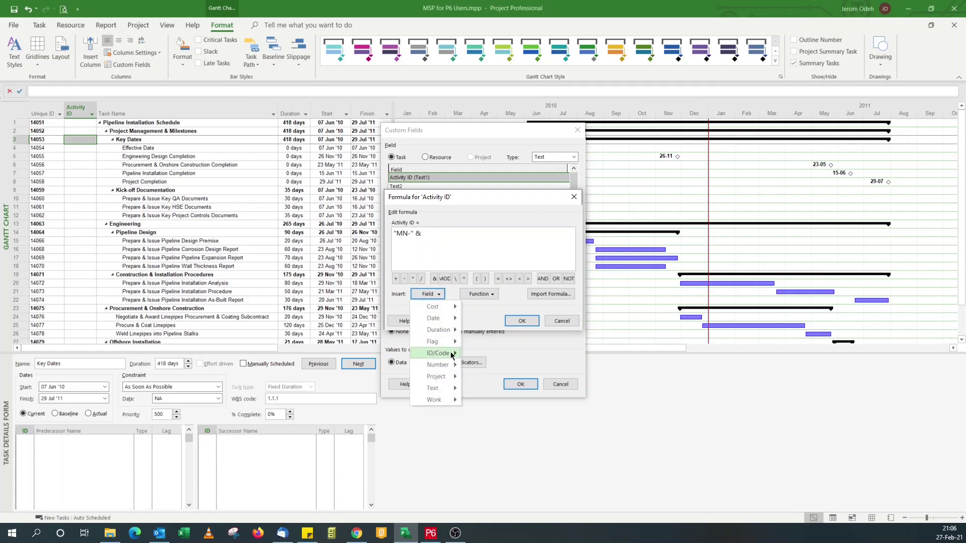
{"action": "mouse_move", "coordinate": [438, 354]}
{"action": "left_click", "coordinate": [512, 436]}
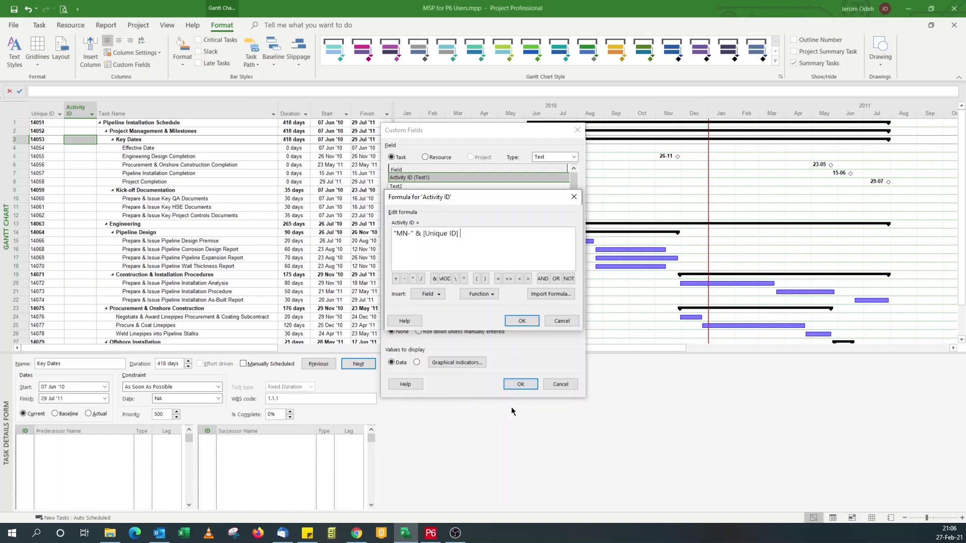
{"action": "left_click", "coordinate": [521, 324]}
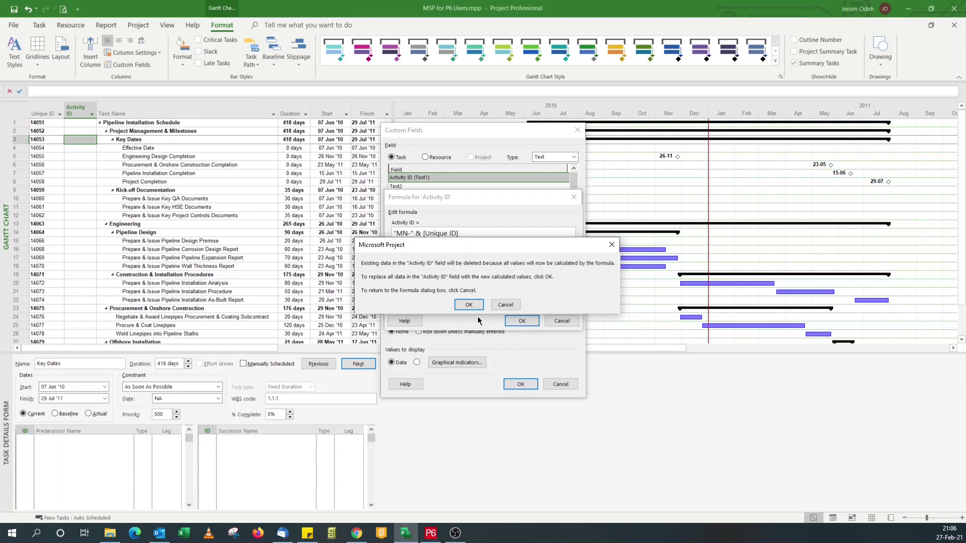
Accept the overwrite warning and apply the formula, then check Activity ID values like MN-14054
{"action": "left_click", "coordinate": [468, 304]}
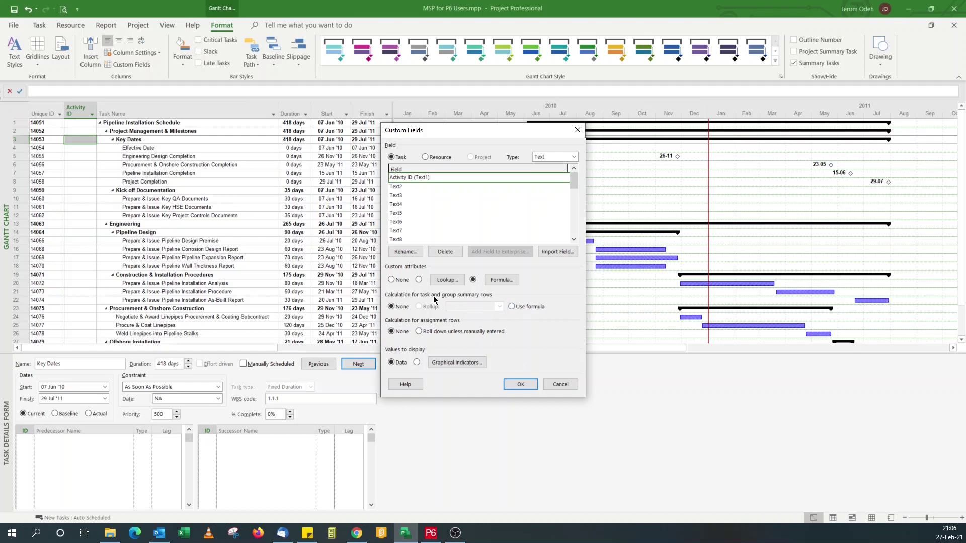
{"action": "left_click", "coordinate": [523, 386]}
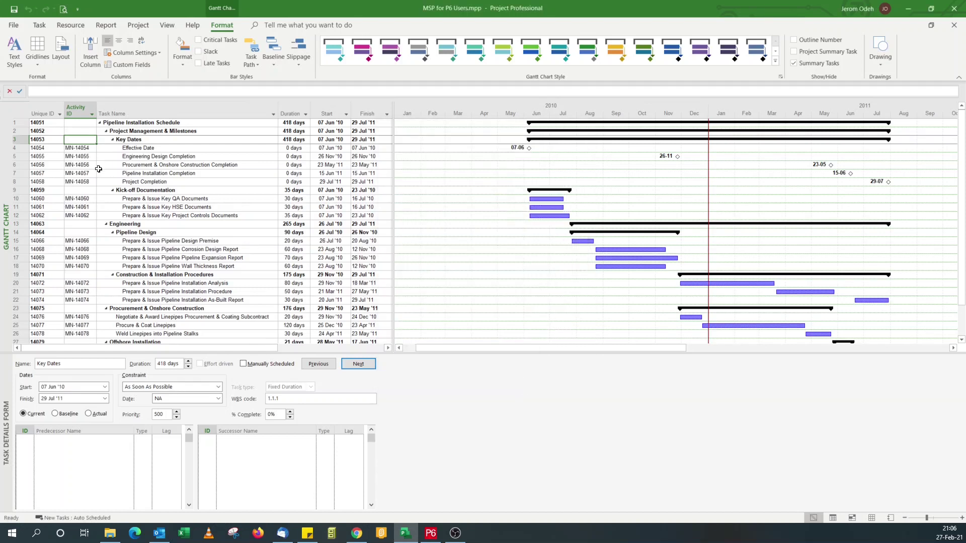
{"action": "scroll", "coordinate": [99, 169], "scroll_direction": "down", "scroll_amount": 3}
{"action": "scroll", "coordinate": [98, 170], "scroll_direction": "up", "scroll_amount": 1}
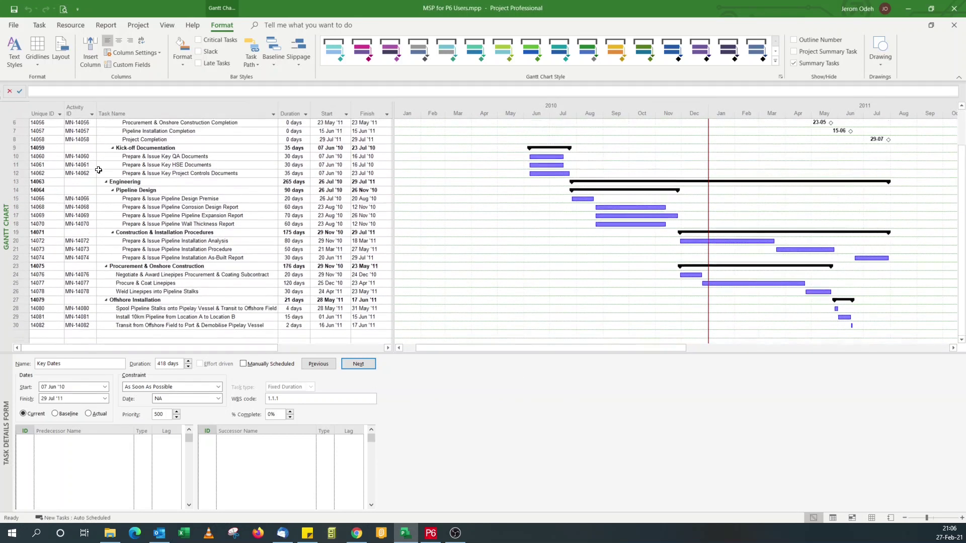
{"action": "scroll", "coordinate": [99, 170], "scroll_direction": "up", "scroll_amount": 2}
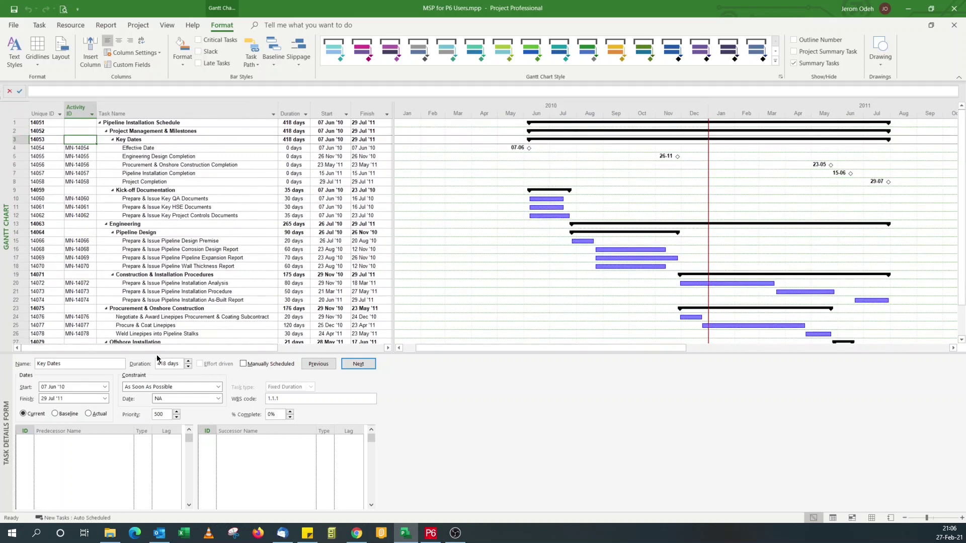
Enlarge the Gantt view over the details form and hide the Unique ID column
{"action": "left_click_drag", "start_coordinate": [158, 353], "coordinate": [160, 386]}
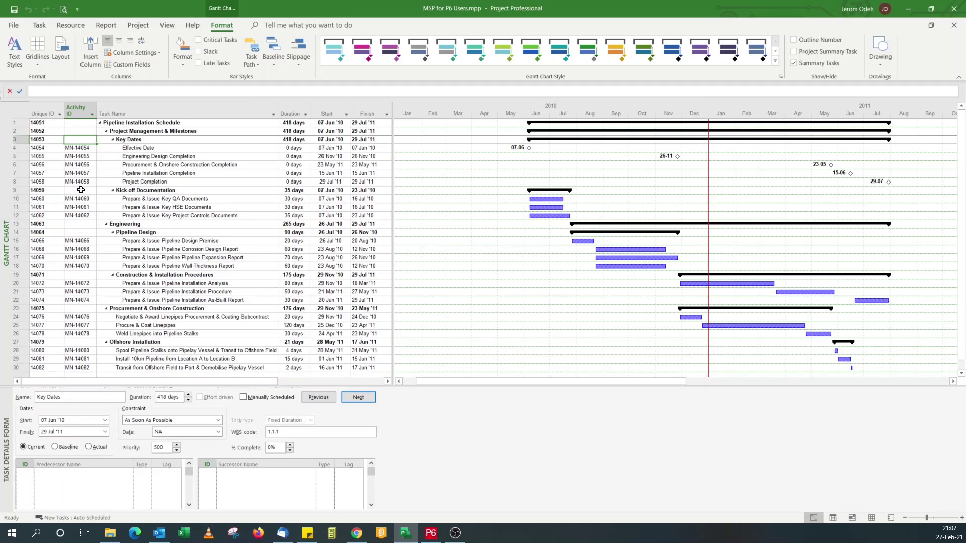
{"action": "right_click", "coordinate": [49, 110]}
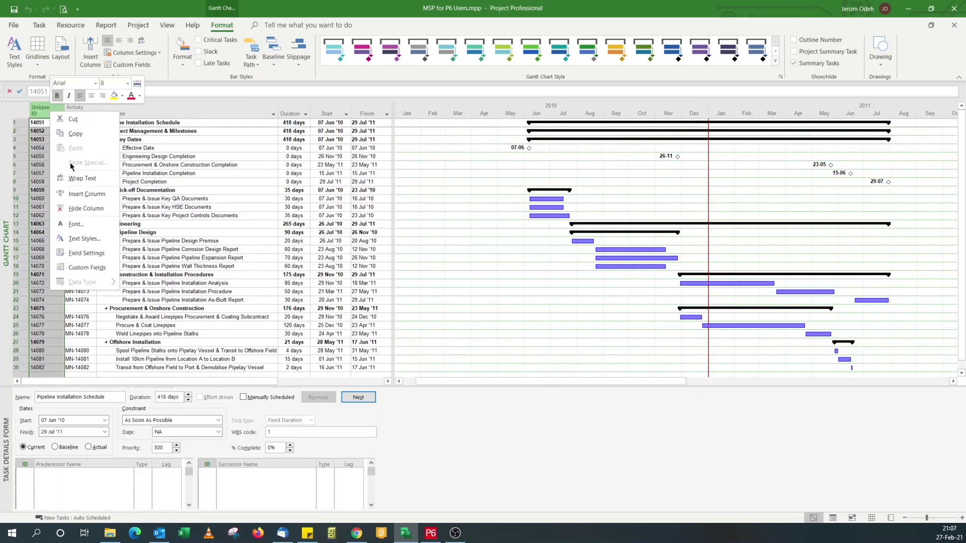
{"action": "left_click", "coordinate": [83, 208]}
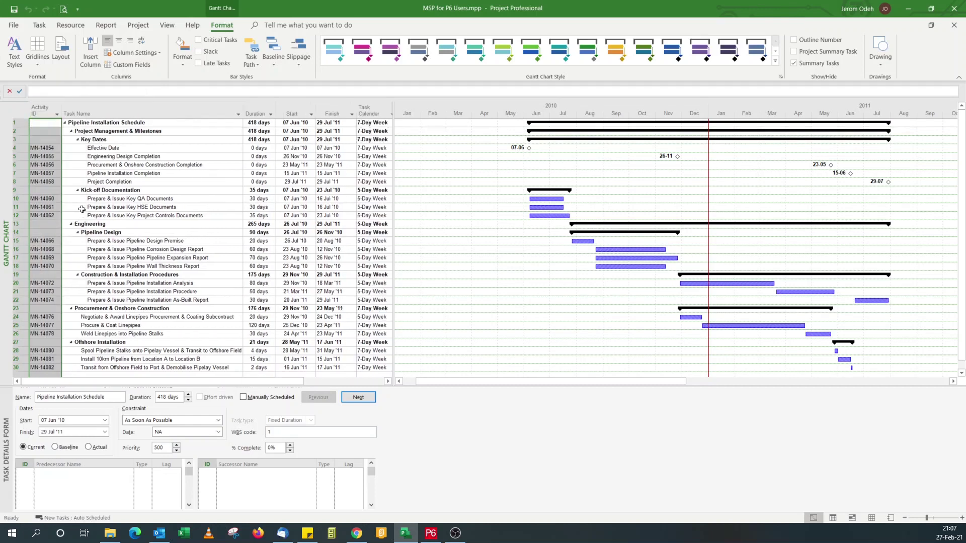
{"action": "left_click", "coordinate": [51, 217]}
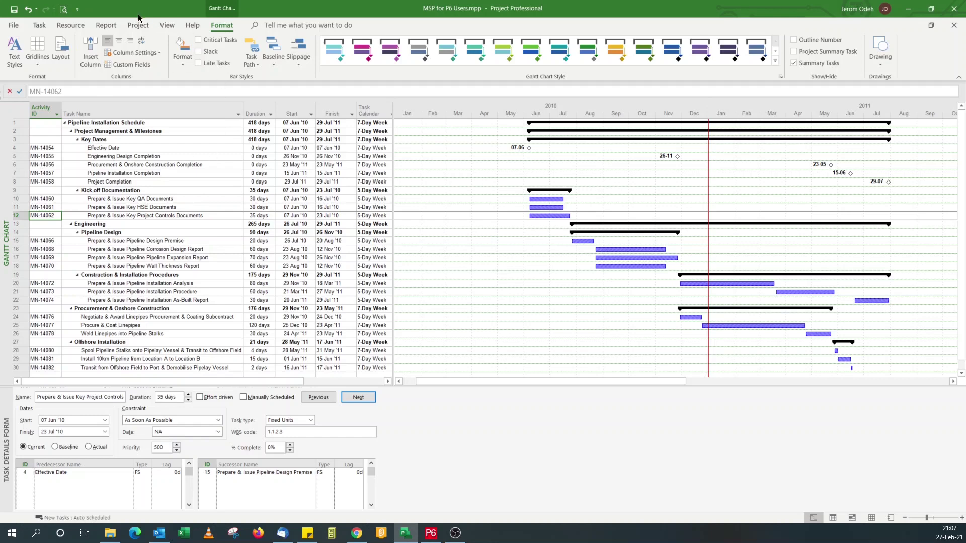
Delete the ID field from the Entry table definition and apply the edited table
{"action": "left_click", "coordinate": [167, 25]}
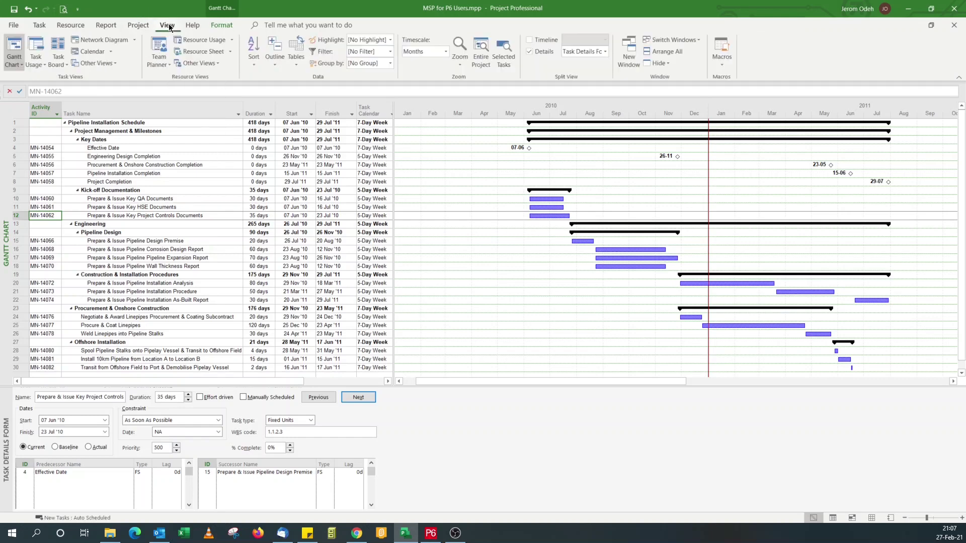
{"action": "left_click", "coordinate": [296, 58]}
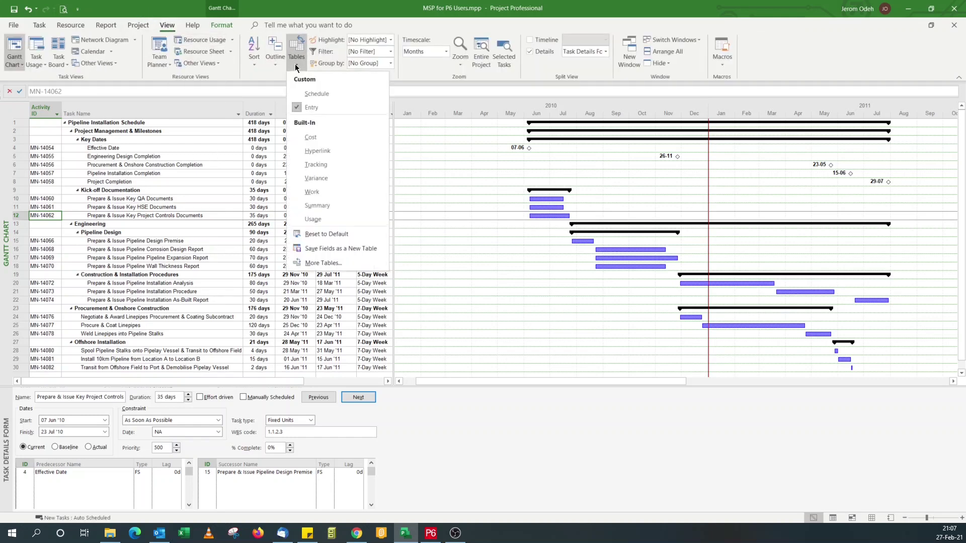
{"action": "left_click", "coordinate": [313, 264]}
{"action": "left_click", "coordinate": [536, 245]}
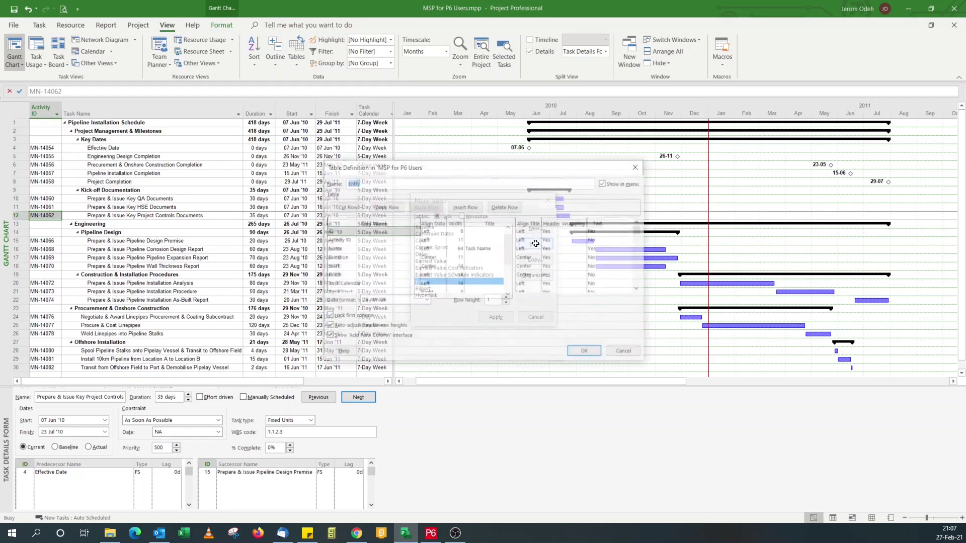
{"action": "left_click", "coordinate": [365, 249]}
{"action": "left_click", "coordinate": [357, 231]}
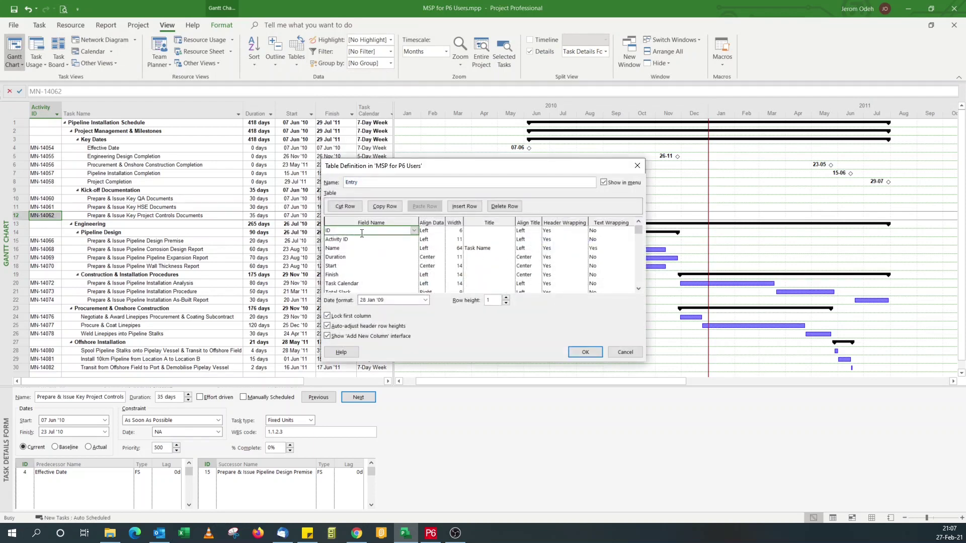
{"action": "left_click", "coordinate": [499, 206]}
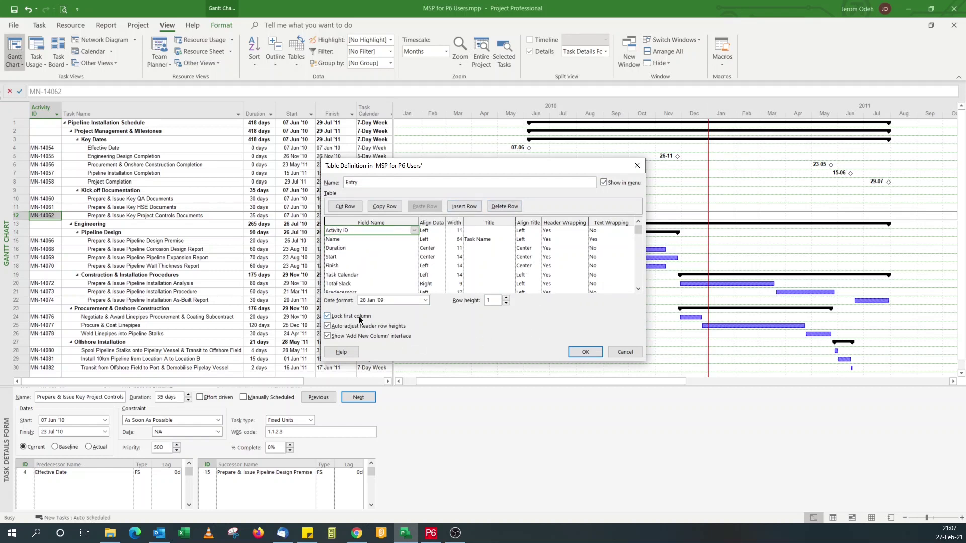
{"action": "left_click", "coordinate": [577, 354]}
{"action": "left_click", "coordinate": [496, 317]}
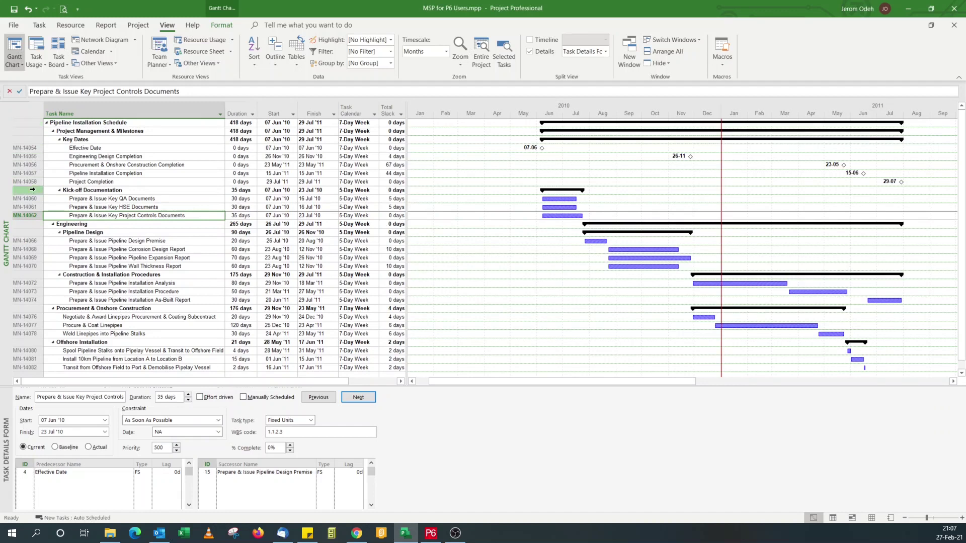
Unlock the Entry table's first column and narrow the table pane so it ends at Finish
{"action": "left_click", "coordinate": [296, 63]}
{"action": "left_click", "coordinate": [322, 261]}
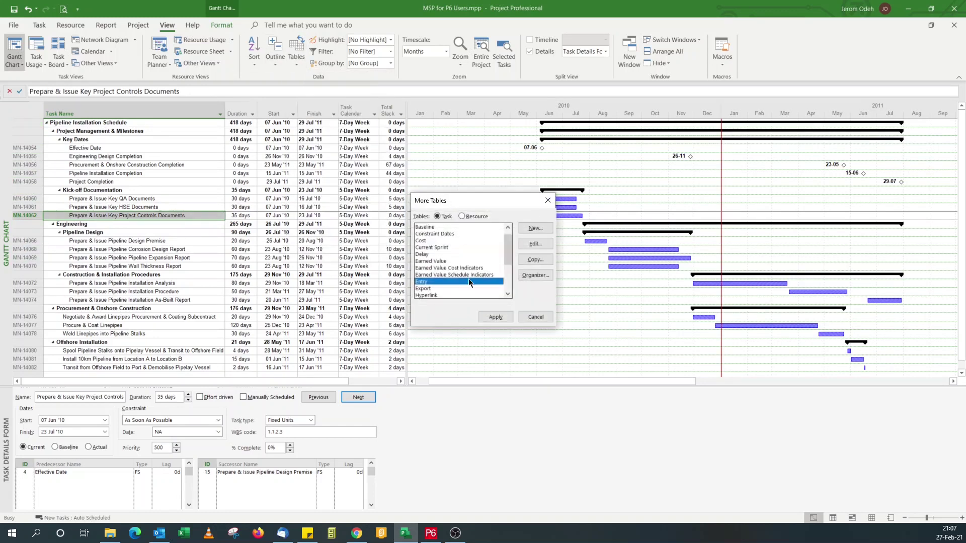
{"action": "left_click", "coordinate": [535, 243]}
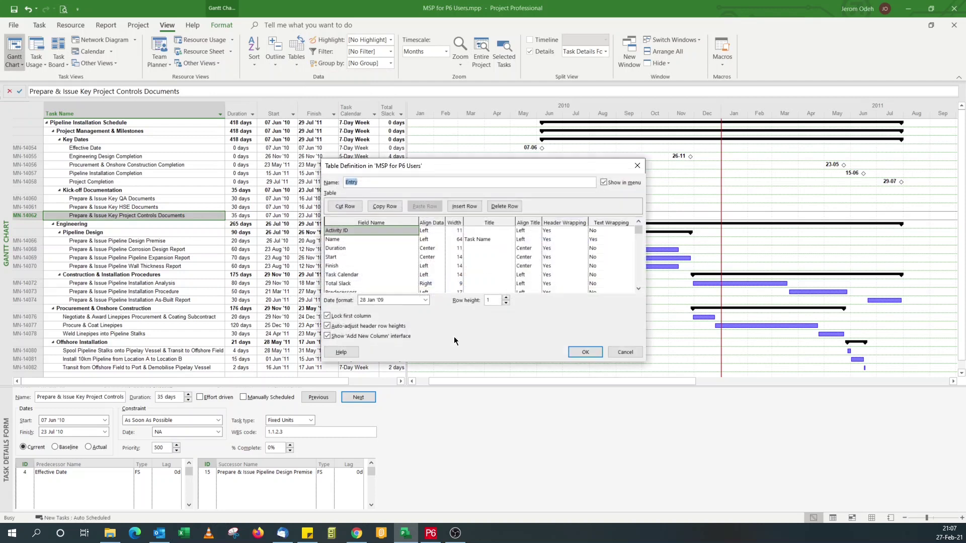
{"action": "left_click", "coordinate": [351, 317]}
{"action": "left_click", "coordinate": [579, 355]}
{"action": "left_click", "coordinate": [507, 318]}
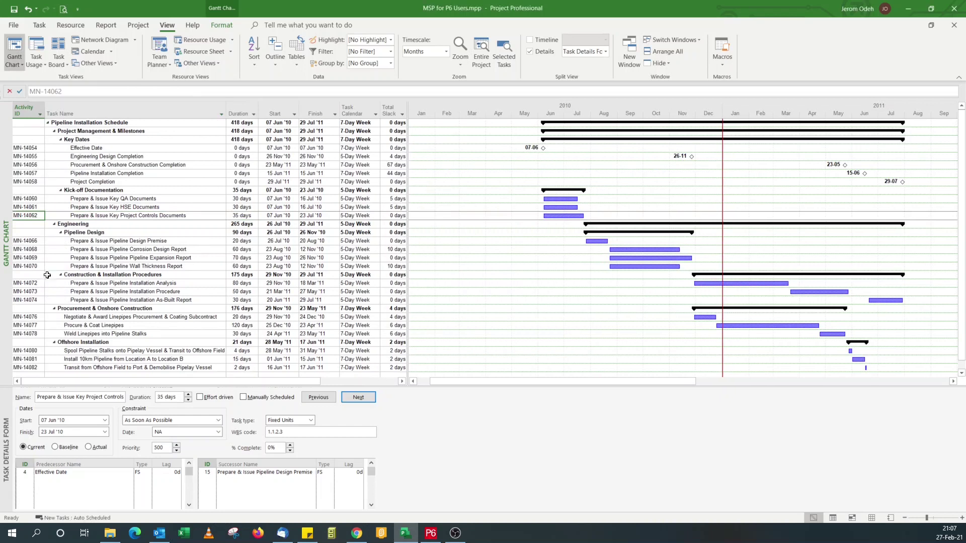
{"action": "left_click_drag", "start_coordinate": [407, 200], "coordinate": [338, 216]}
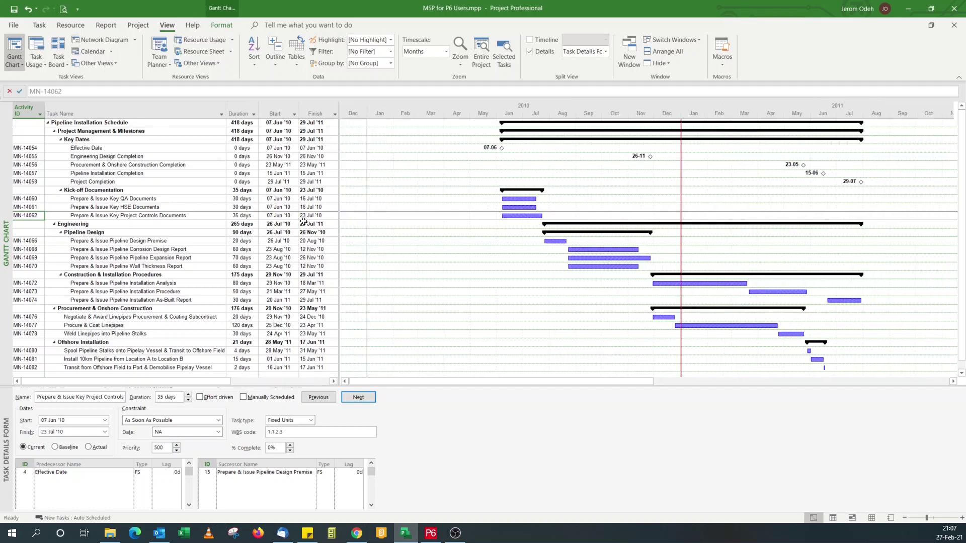
Save the project file with Activity ID leading the Entry table
{"action": "left_click", "coordinate": [14, 12]}
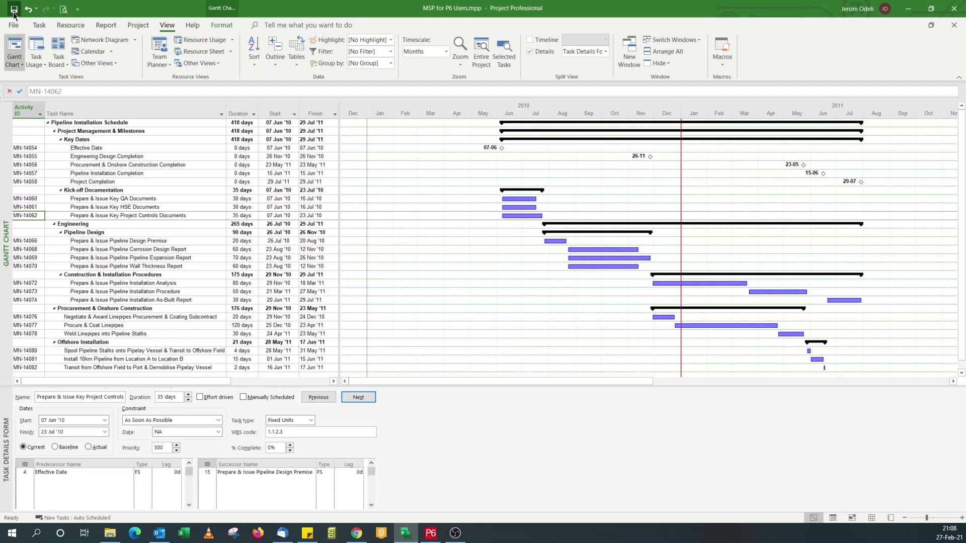